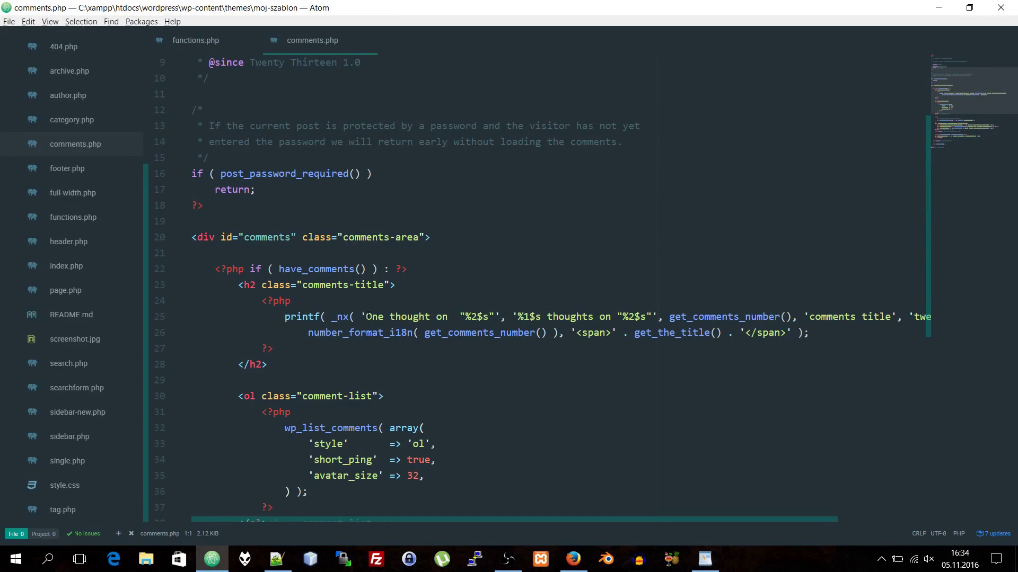
Compare the 'One thought on' string, %2$s placeholder and get_the_title call in comments.php with the post's comments heading in Firefox
left_click_drag(367, 317, 459, 318)
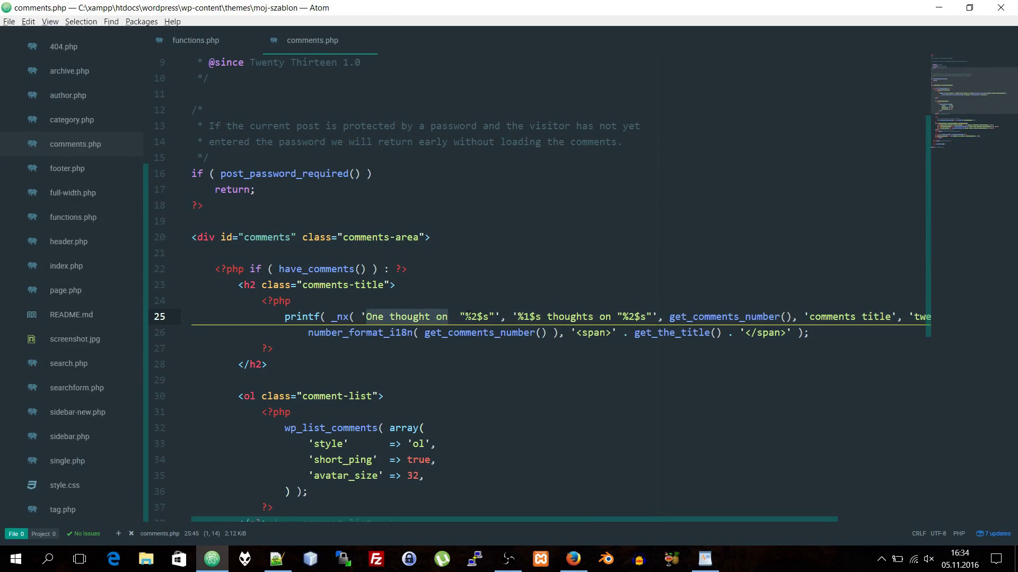
left_click_drag(466, 316, 489, 317)
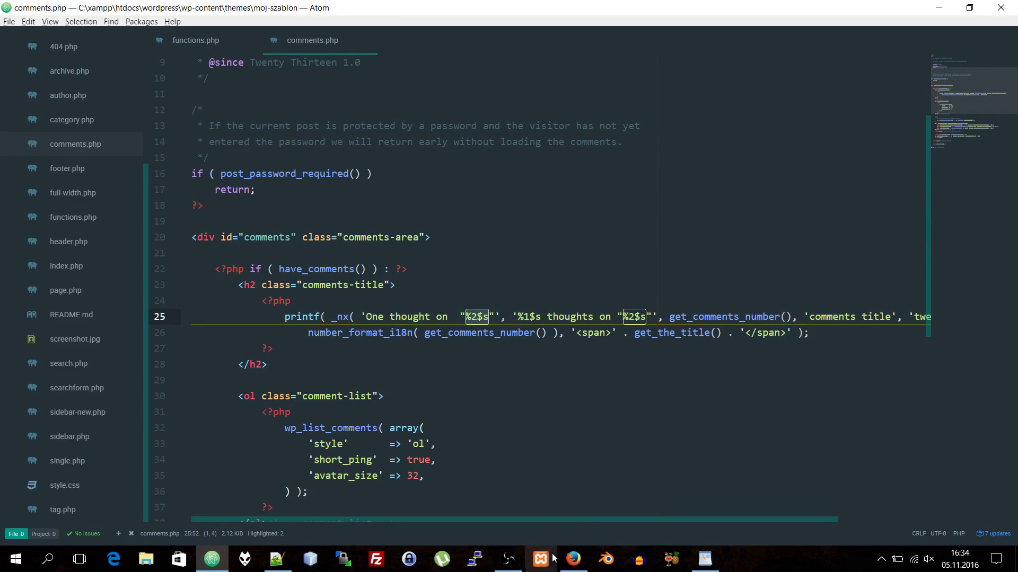
left_click(572, 559)
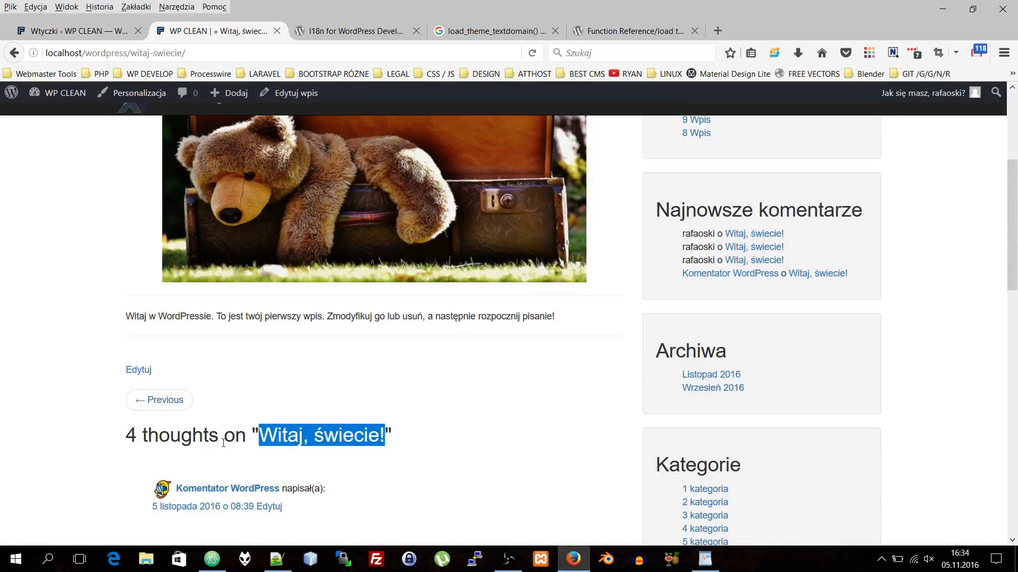
left_click_drag(259, 435, 385, 436)
left_click(212, 559)
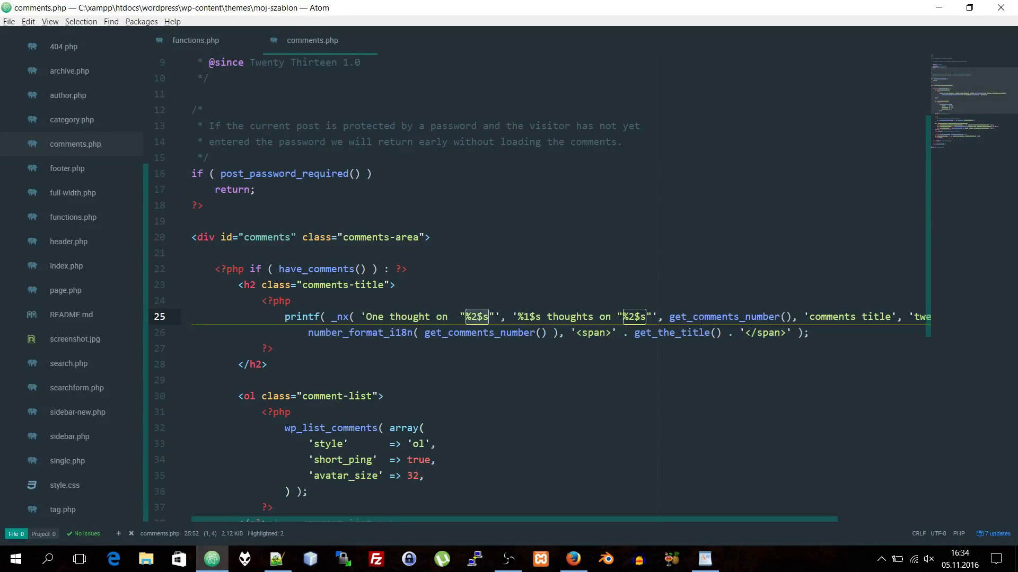
left_click_drag(635, 333, 709, 333)
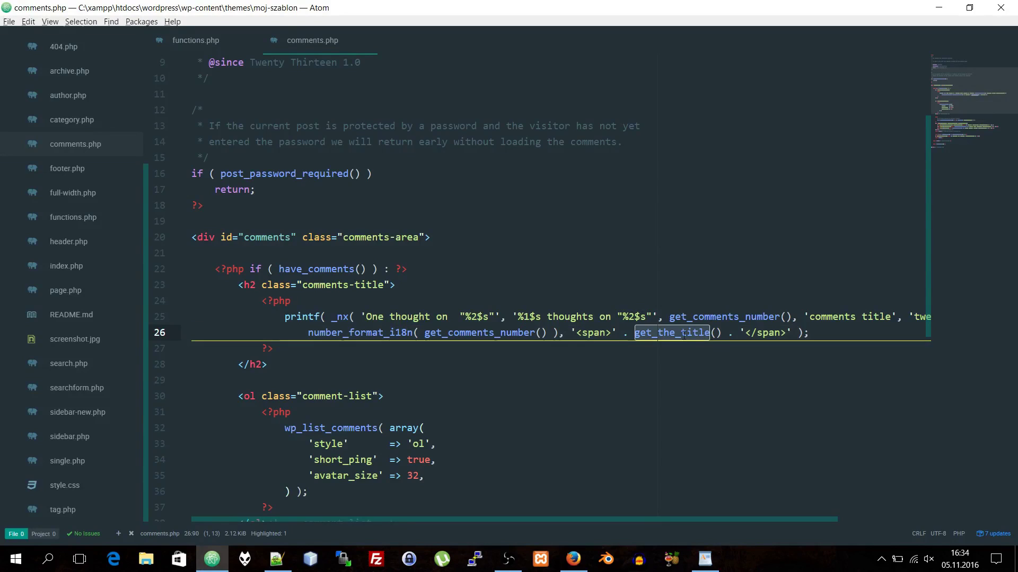
Examine how printf wraps the _nx translation function in the comments-title code of comments.php
left_click_drag(284, 317, 320, 317)
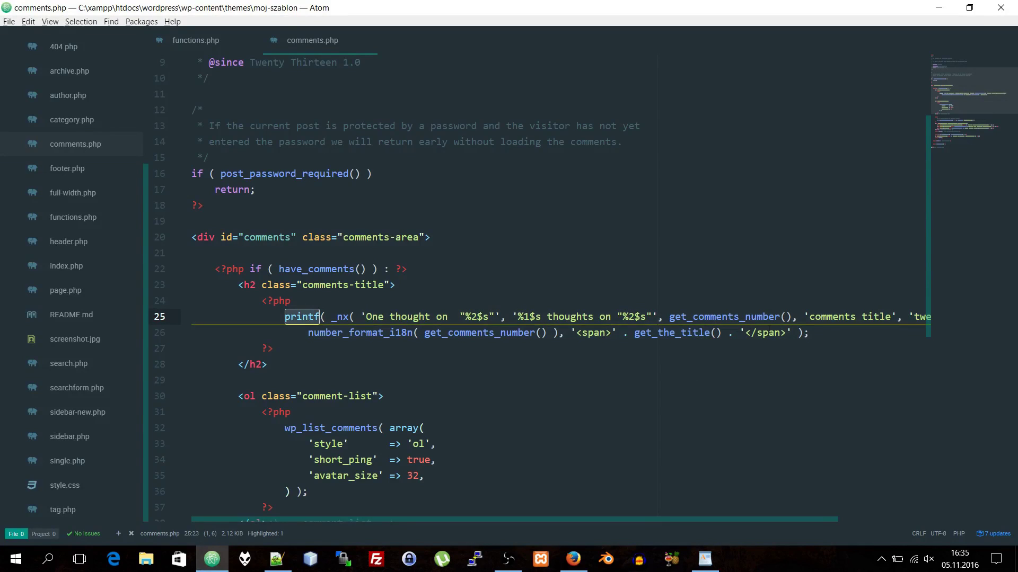
key("Right")
key("Down")
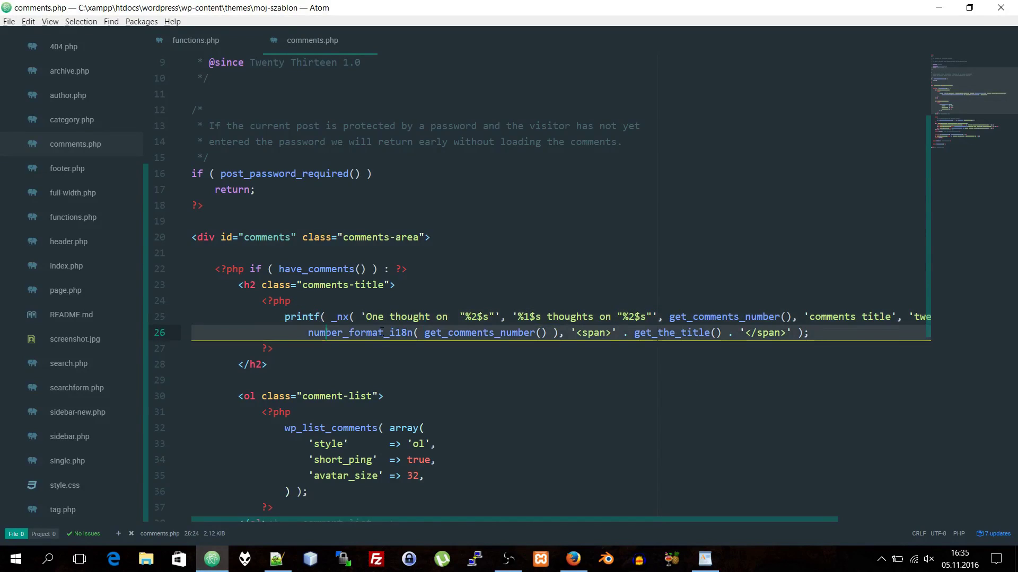
left_click_drag(331, 317, 352, 317)
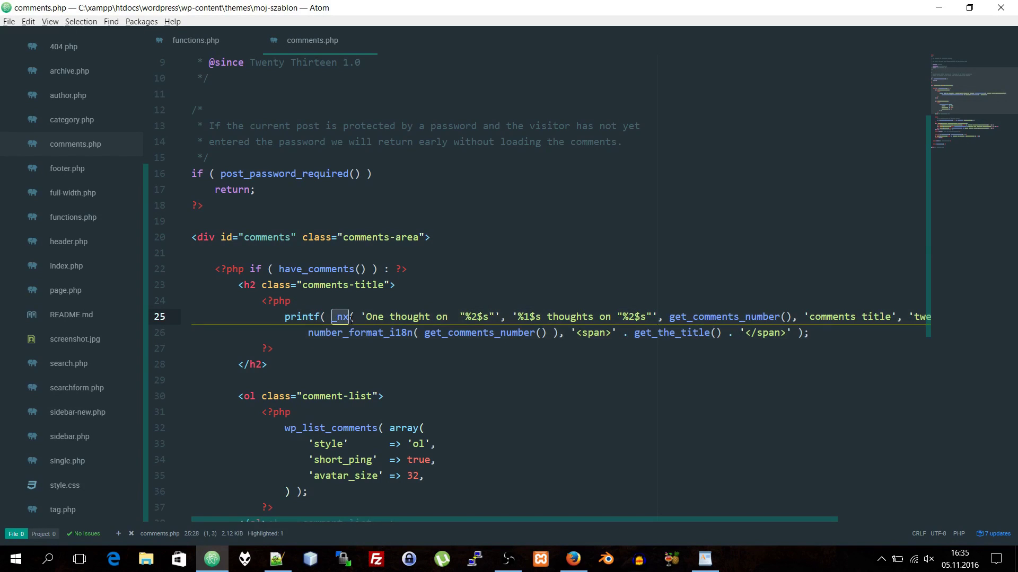
left_click(322, 317)
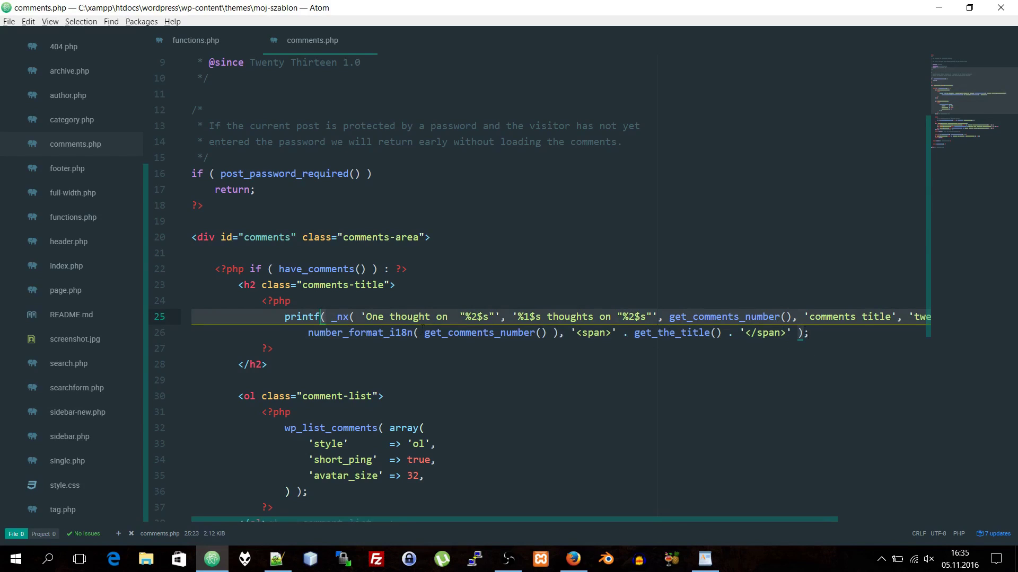
double_click(331, 317)
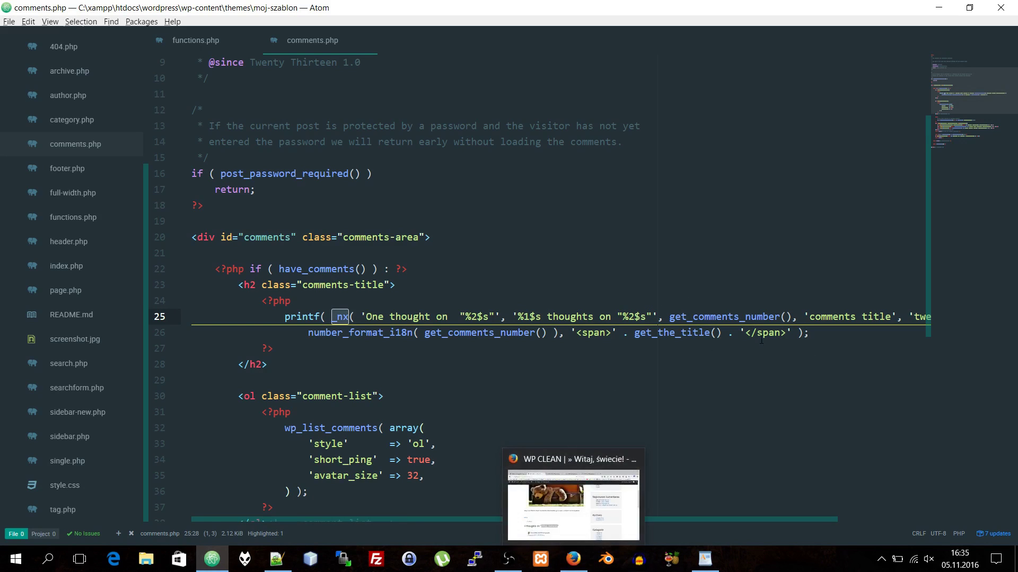
left_click_drag(814, 332, 180, 315)
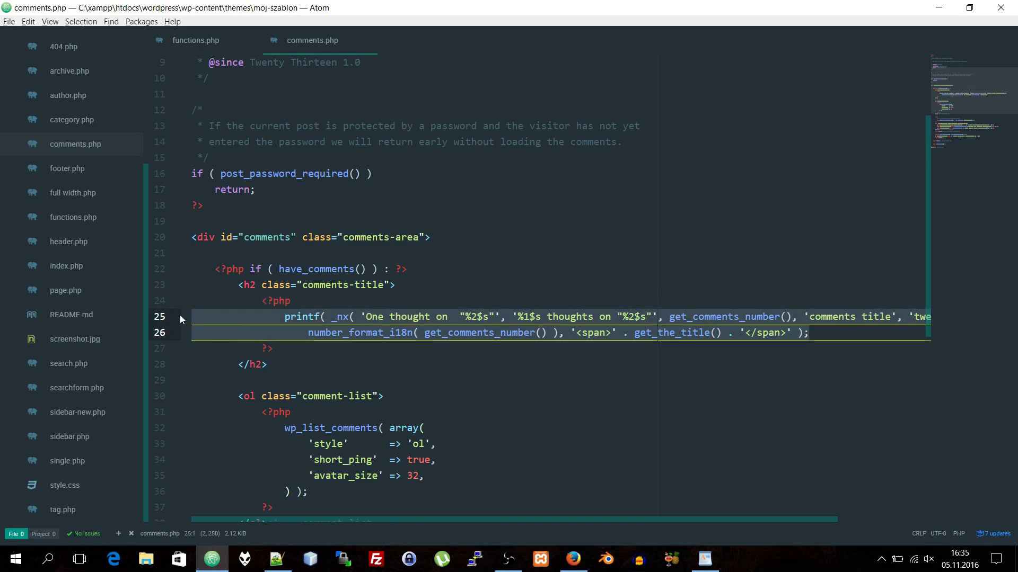
Switch to Firefox and check the text domain of the Xtra Starter theme in Loco Translate's theme list
left_click(574, 561)
left_click(98, 30)
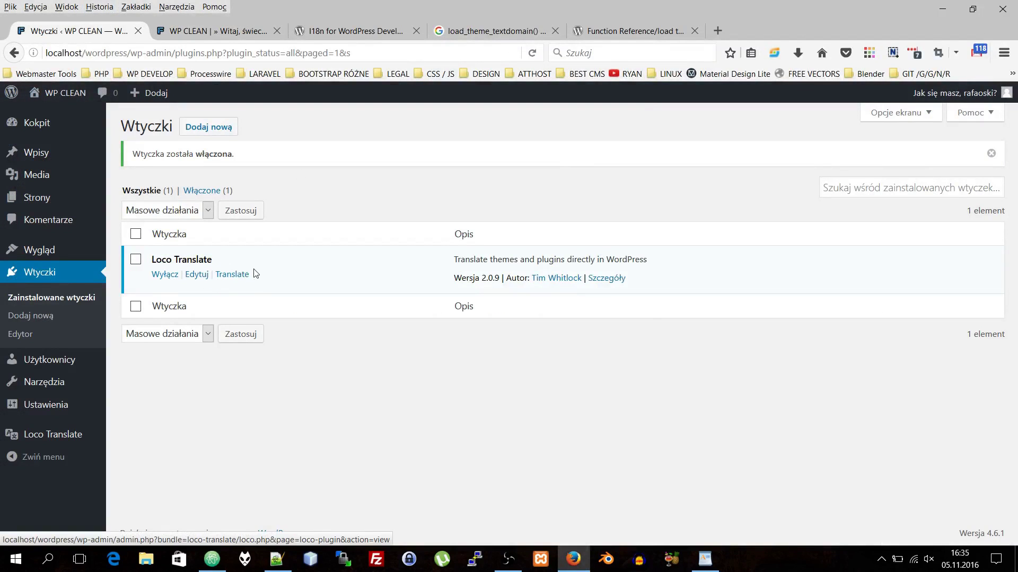
mouse_move(56, 436)
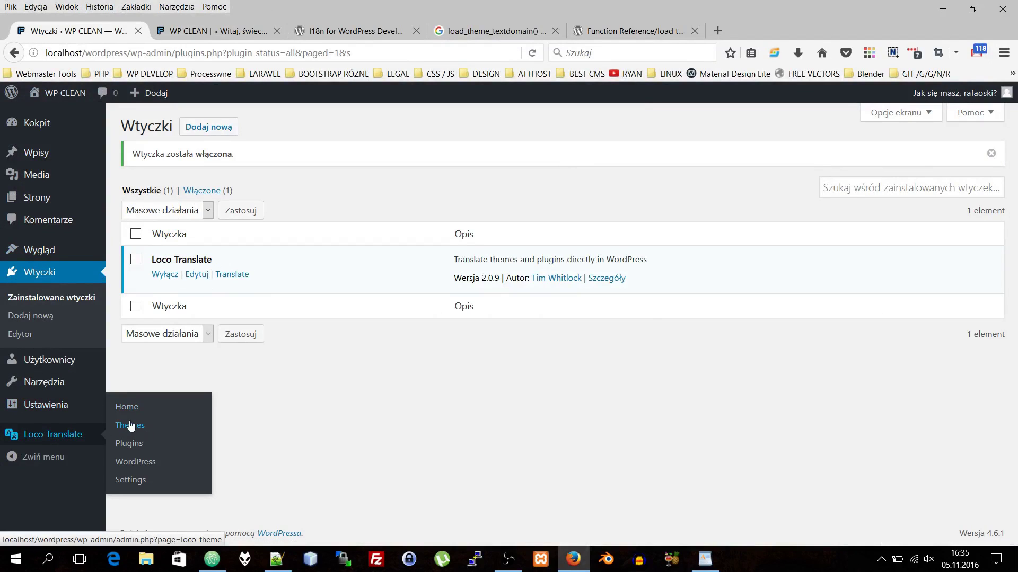
left_click(130, 427)
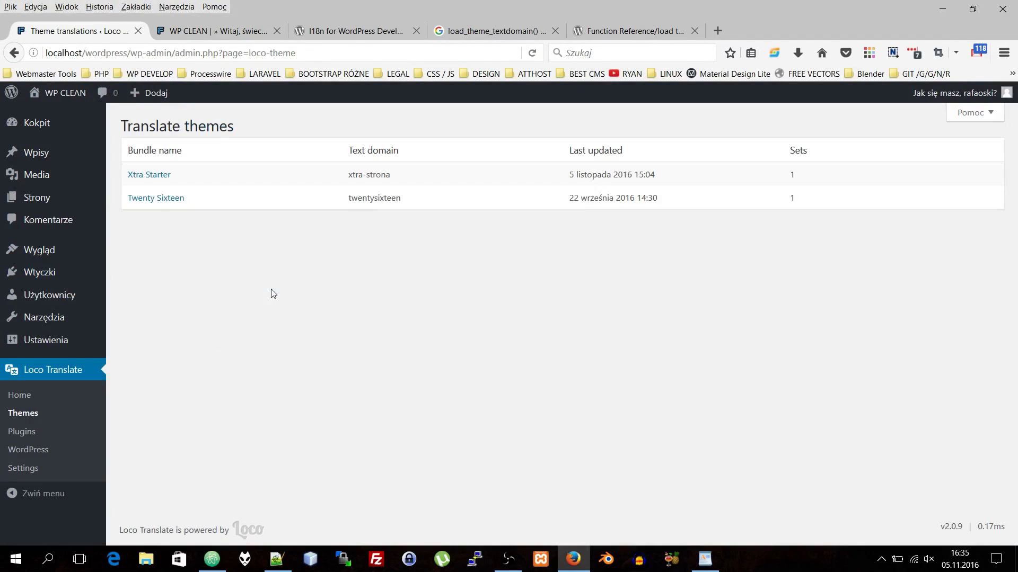
left_click(158, 182)
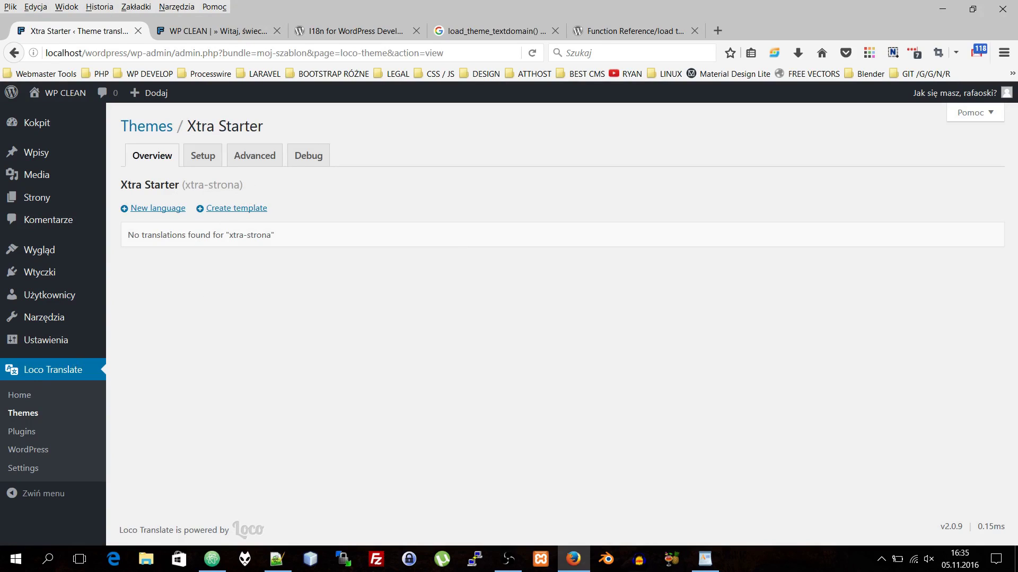
left_click(16, 418)
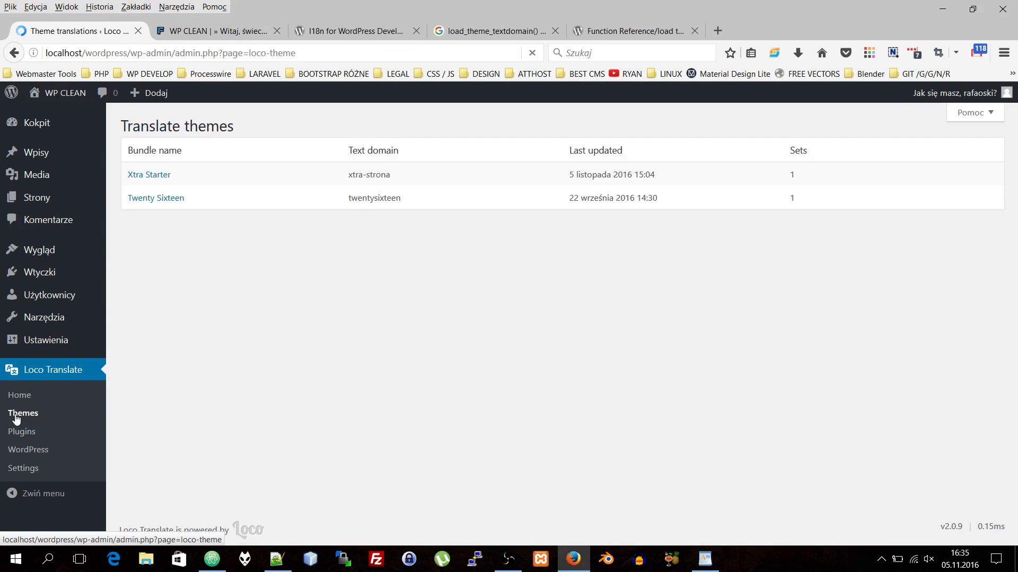
left_click_drag(348, 177, 396, 178)
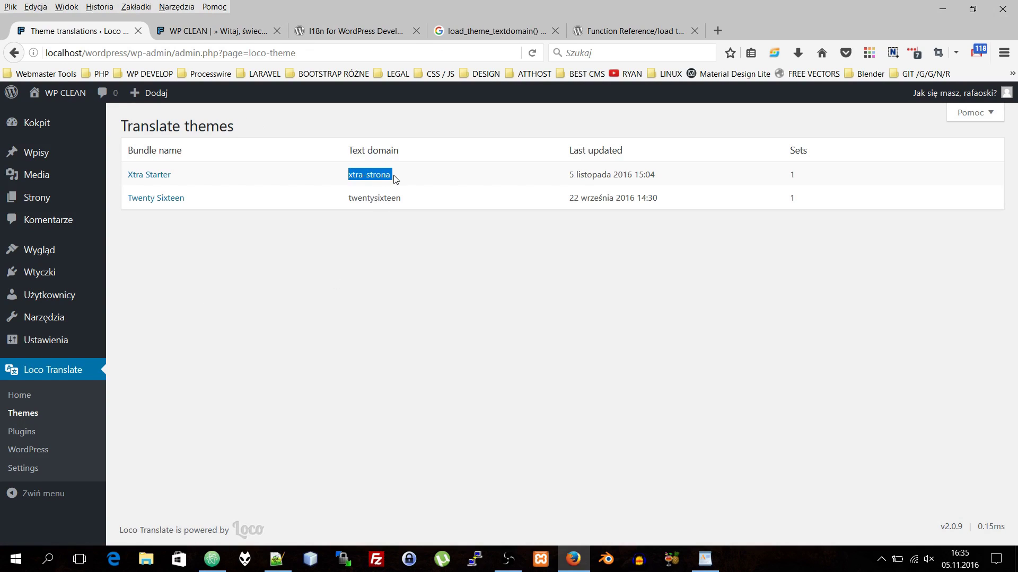
Switch to Atom and replace the 'twentythirteen' text domain in the comments-title _nx call with 'xtra-strona', saving comments.php
left_click(212, 559)
left_click_drag(651, 519, 812, 514)
double_click(868, 317)
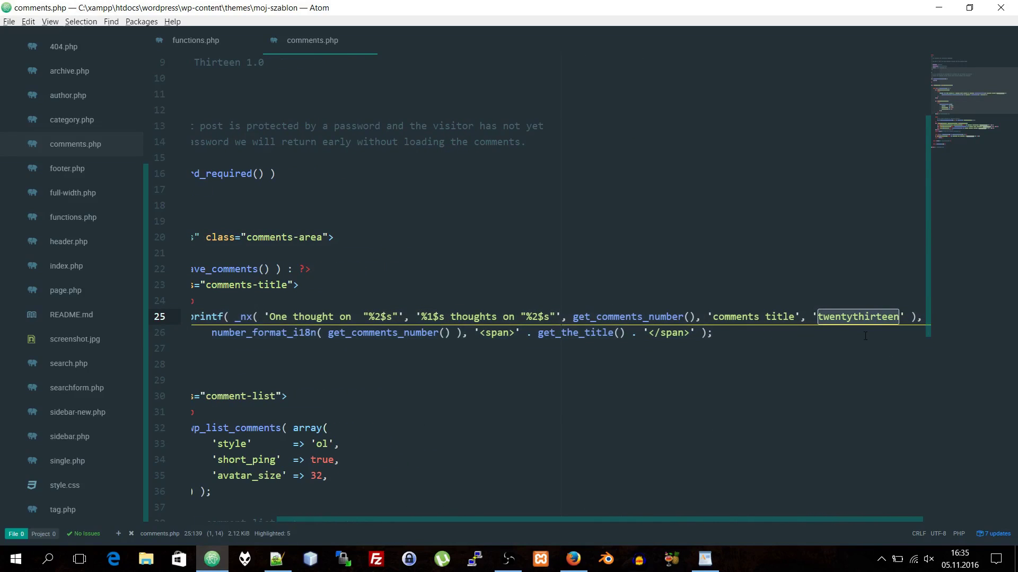
type("xtra-s")
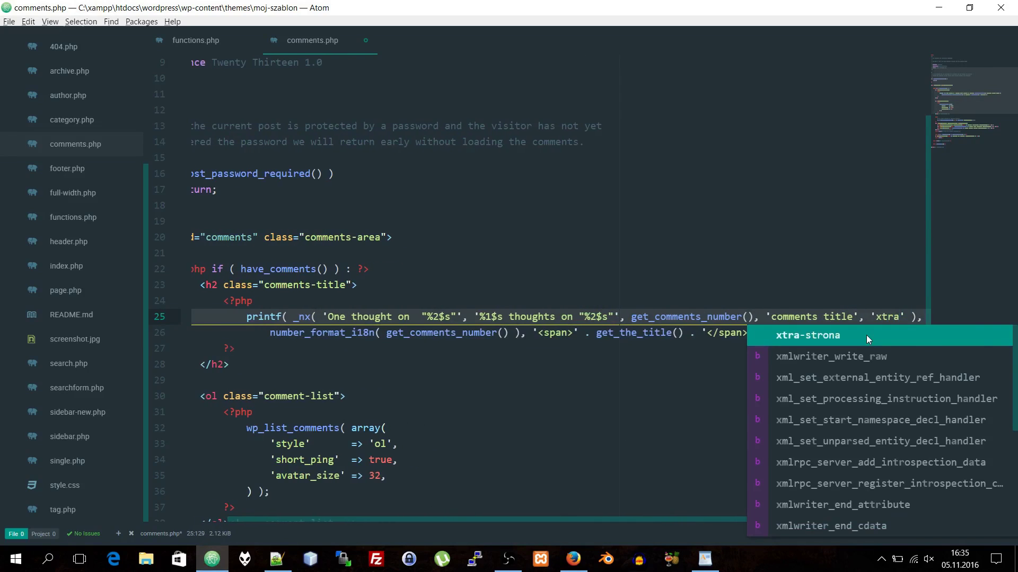
type("trona")
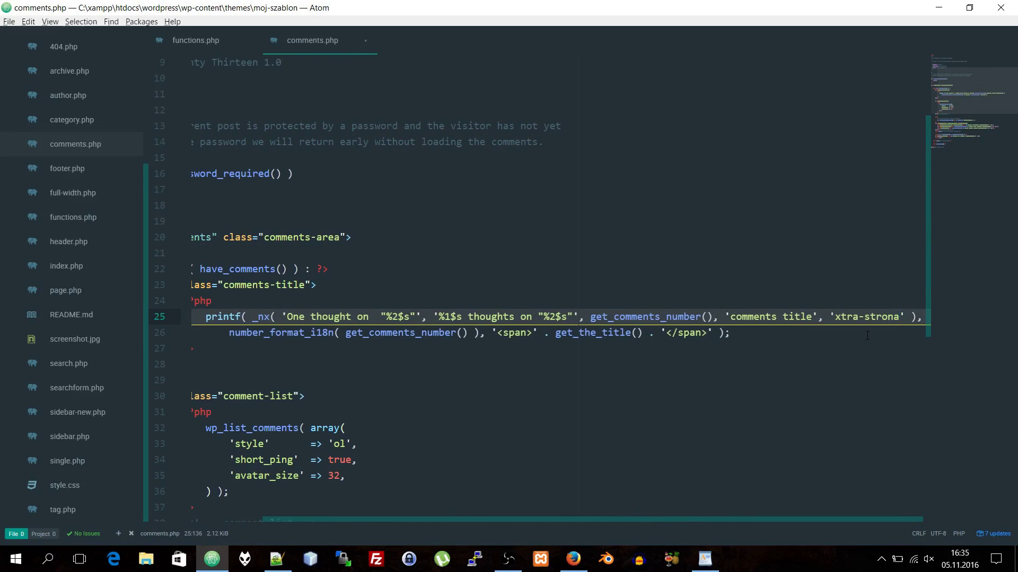
left_click_drag(920, 317, 132, 307)
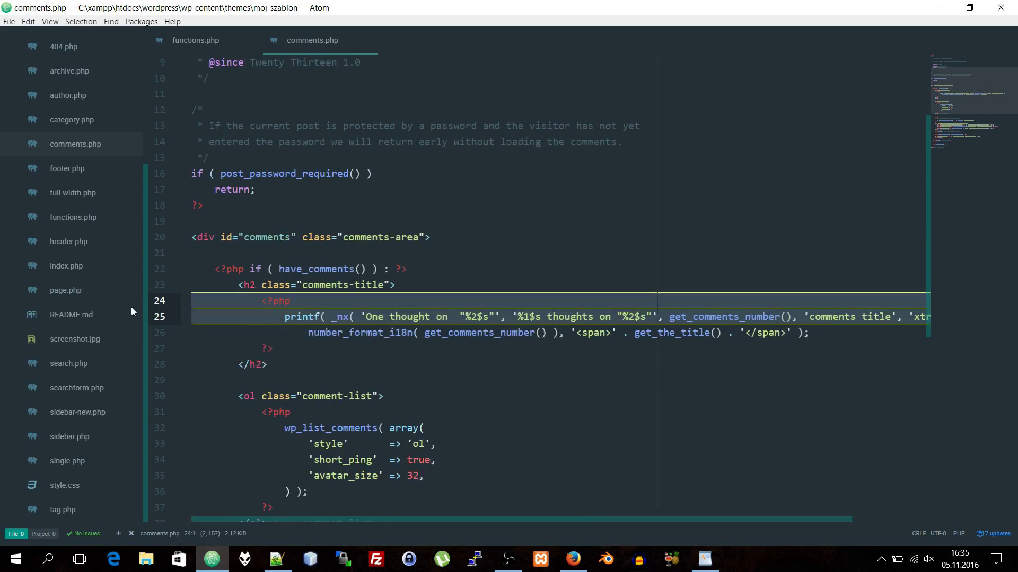
left_click(239, 254)
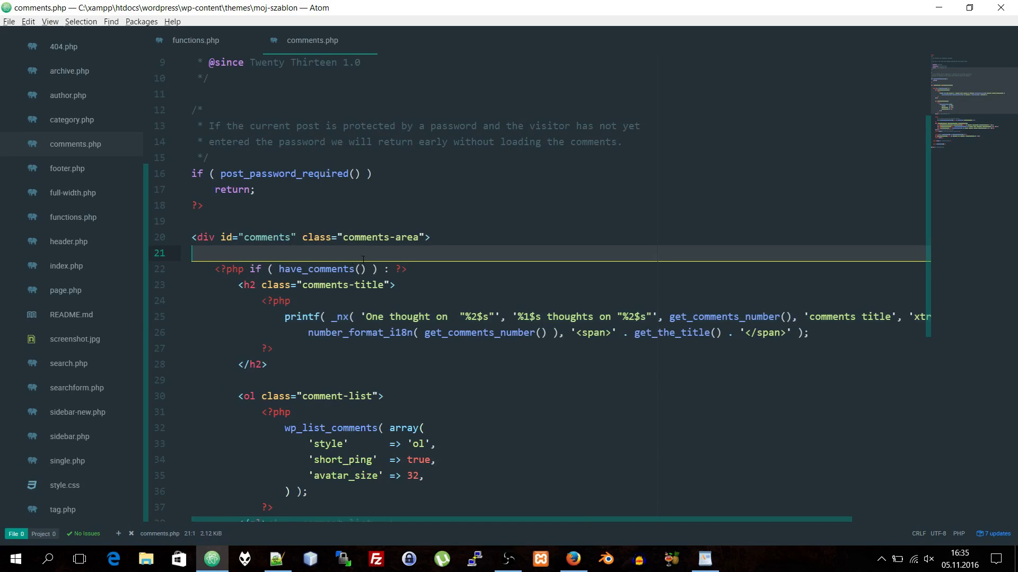
Add an h1 heading containing a PHP echo block on its own line above the comments-area div
left_click(262, 217)
key("Return")
key("Return")
left_click(221, 234)
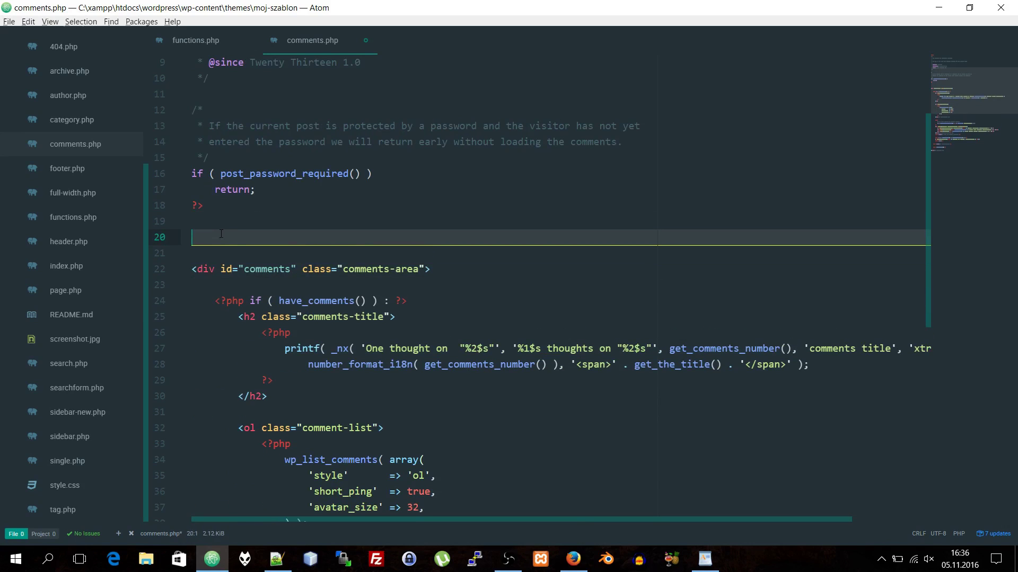
type("h")
key("Tab")
type("<?php")
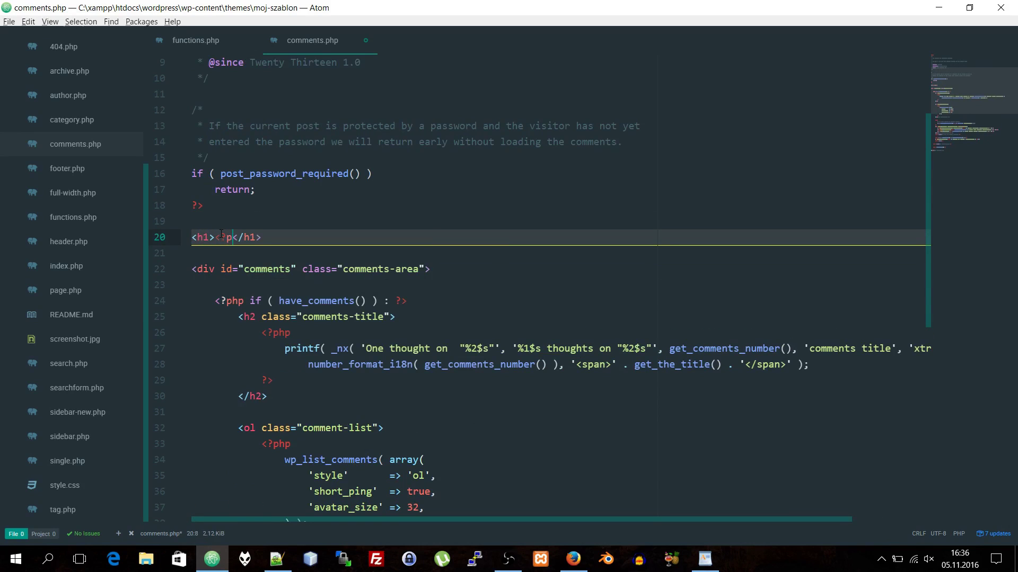
key("Tab")
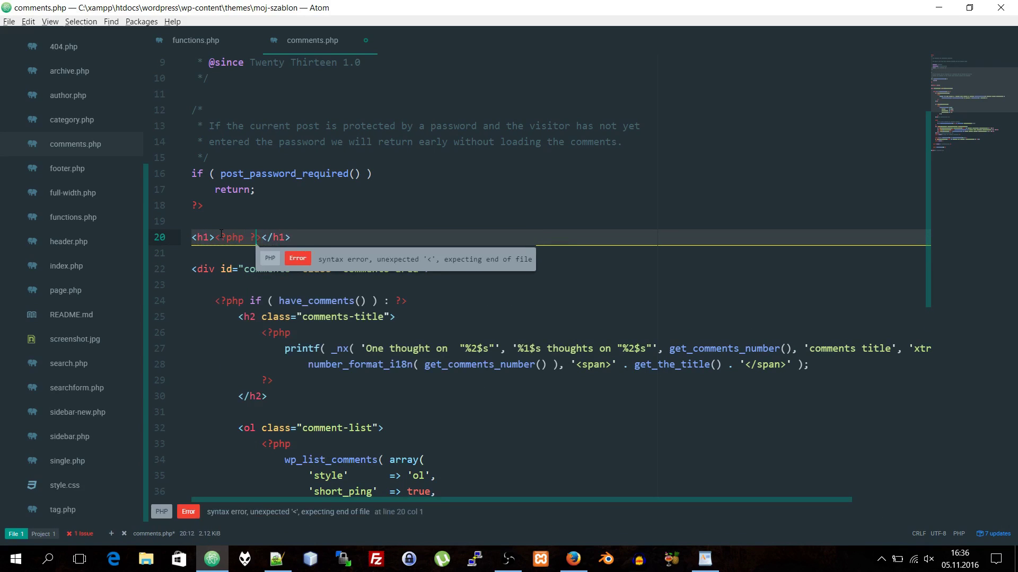
type("echo  ")
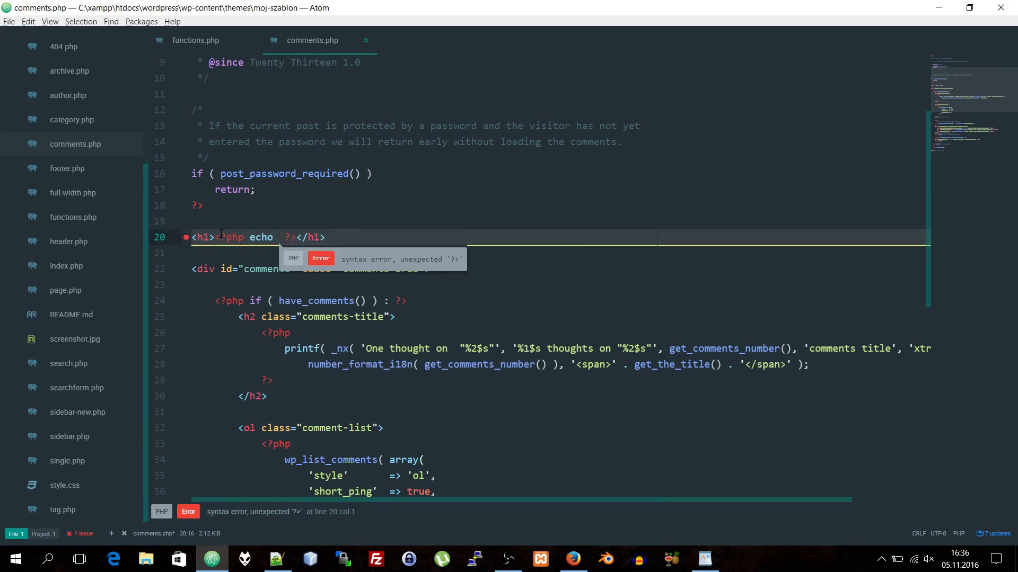
Make the h1 echo __('Hello World', 'xtra-strona') and save comments.php
type("__(")
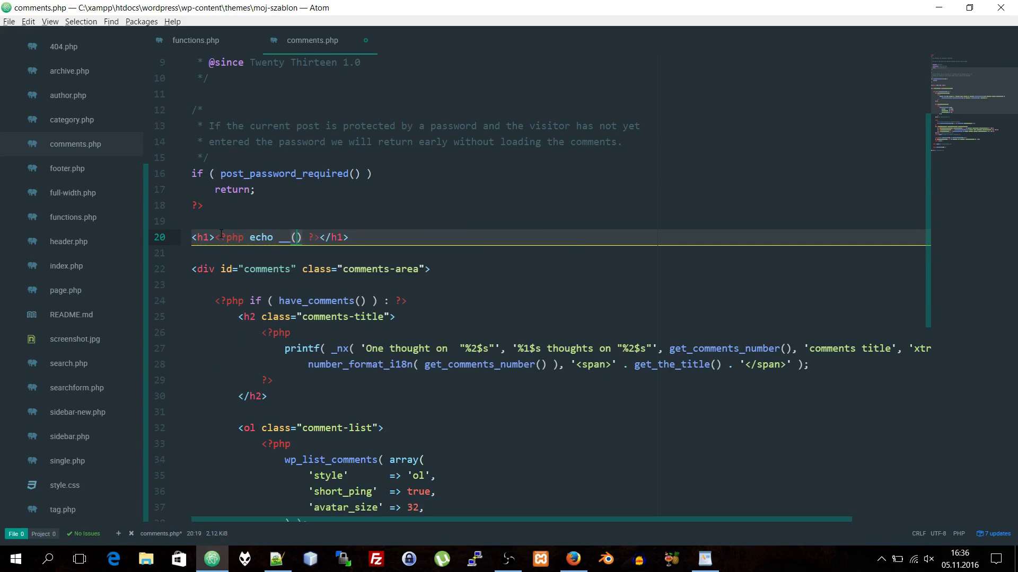
type("'Helllo")
key("BackSpace")
key("Right")
type("World")
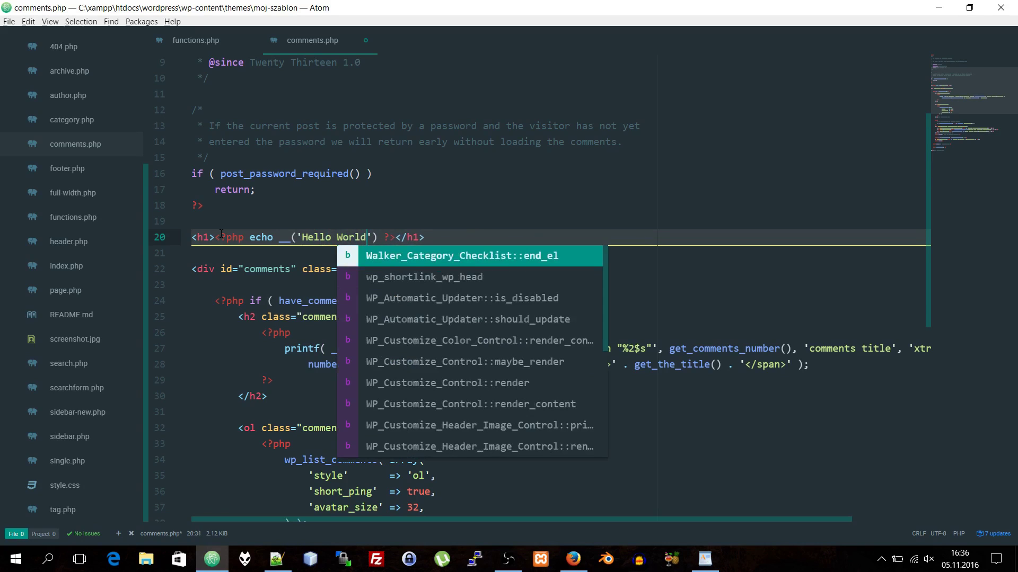
key("Right")
type(", '")
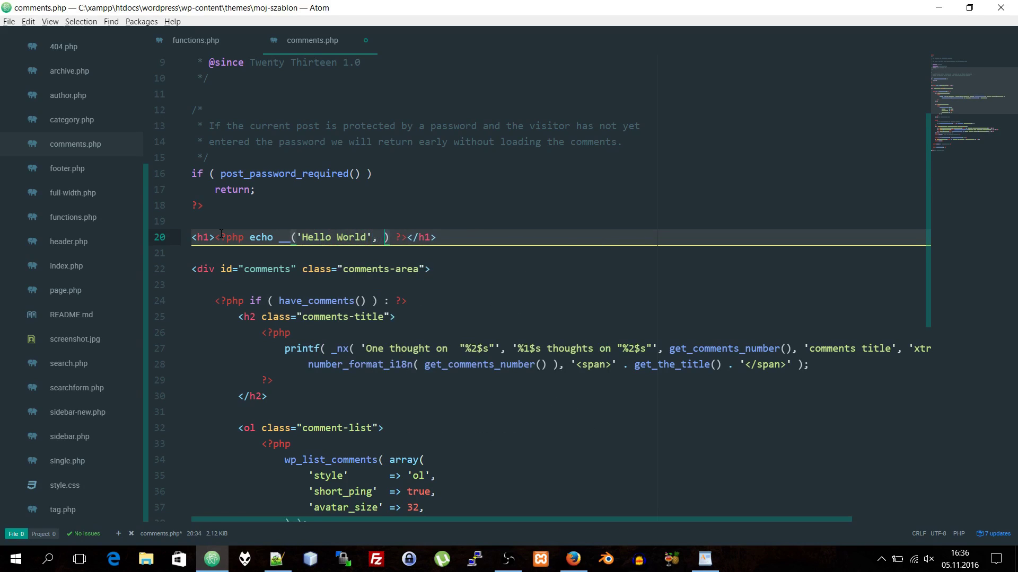
type("xtra-strona")
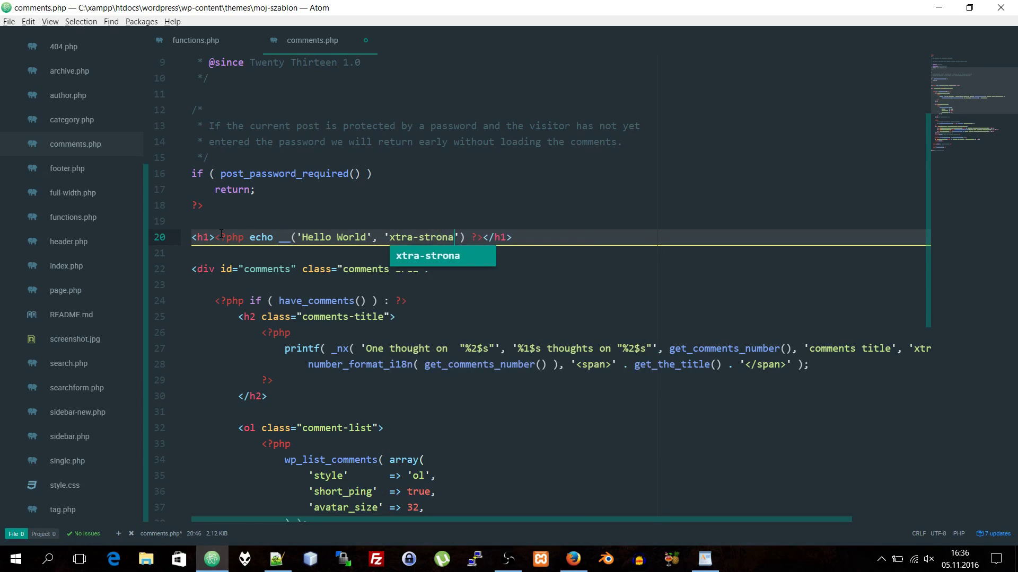
key("ctrl+s")
Compare the text domain loaded in functions.php with the one used in the Hello World heading of comments.php
left_click(199, 41)
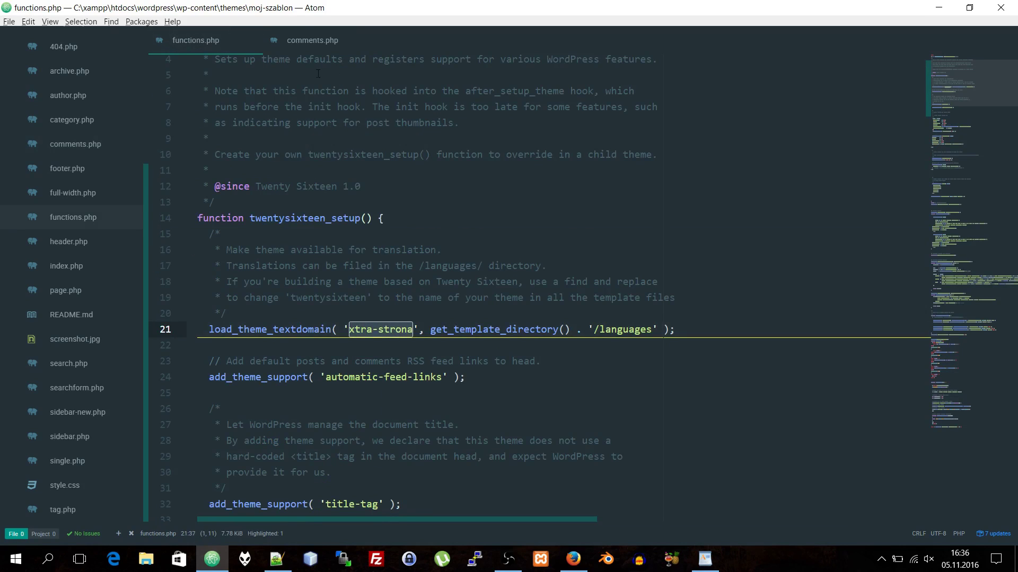
left_click(297, 43)
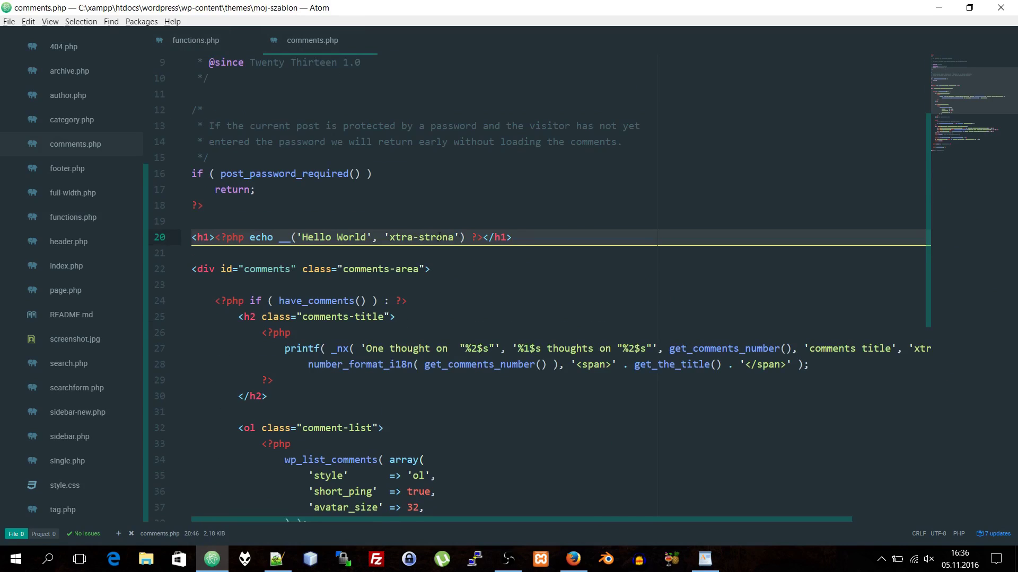
left_click(533, 236)
double_click(435, 239)
left_click(250, 239)
double_click(435, 238)
left_click(538, 239)
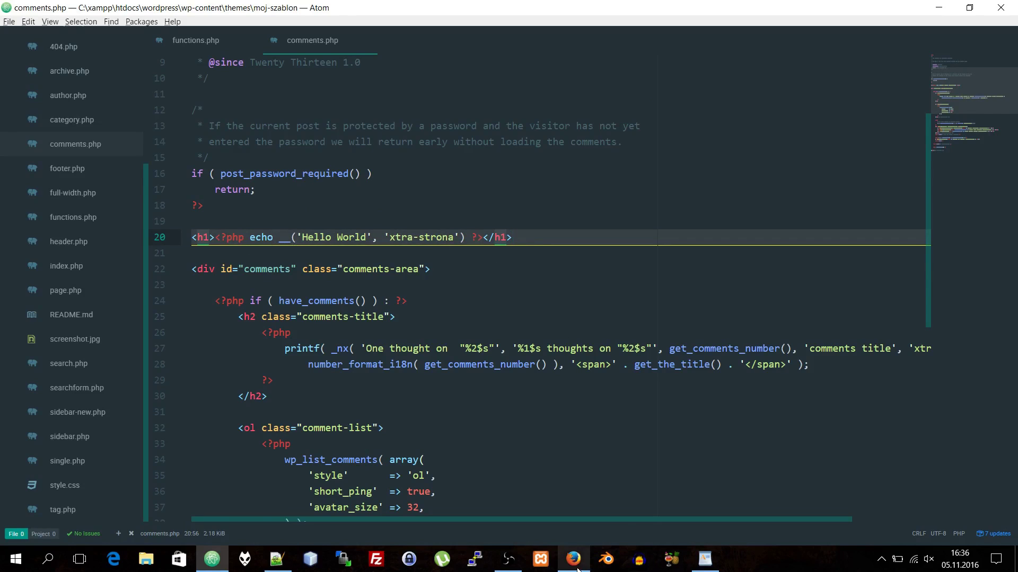
Switch to Firefox and open the Xtra Starter theme's translation overview in Loco Translate
left_click(577, 525)
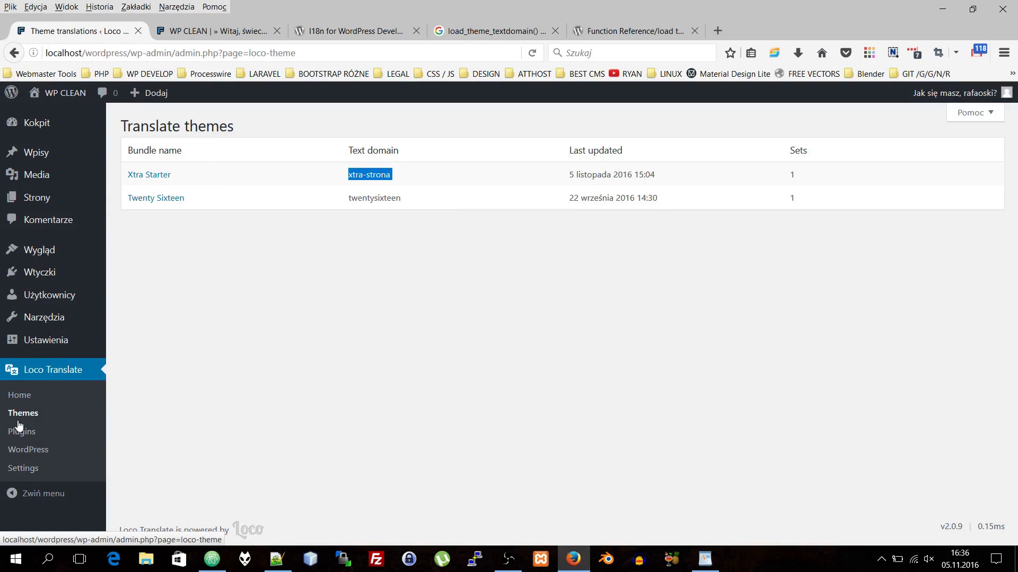
left_click(152, 180)
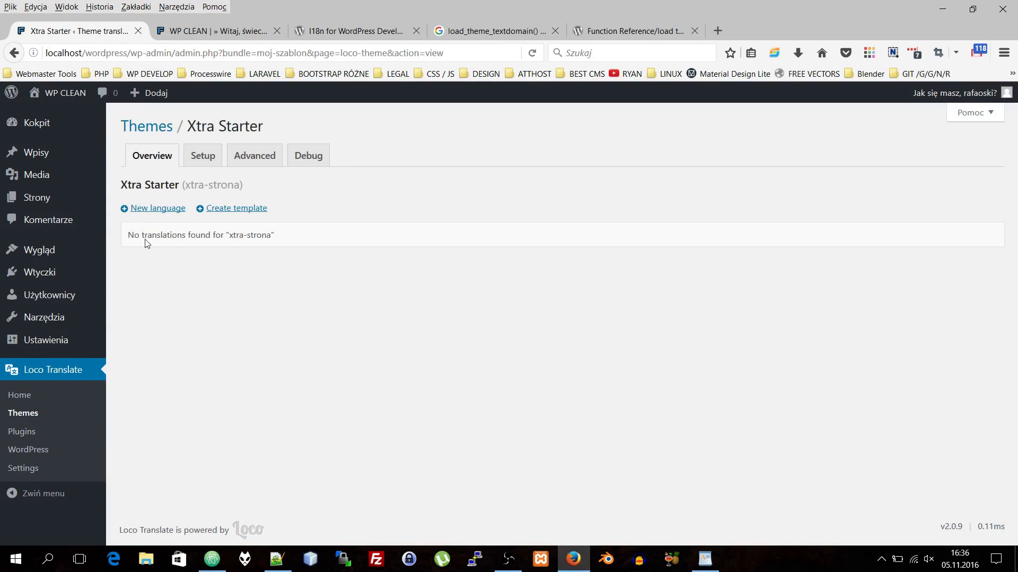
Create the Xtra Starter theme's translation template as themes/moj-szablon/languages/xtra-strona.pot
left_click(225, 209)
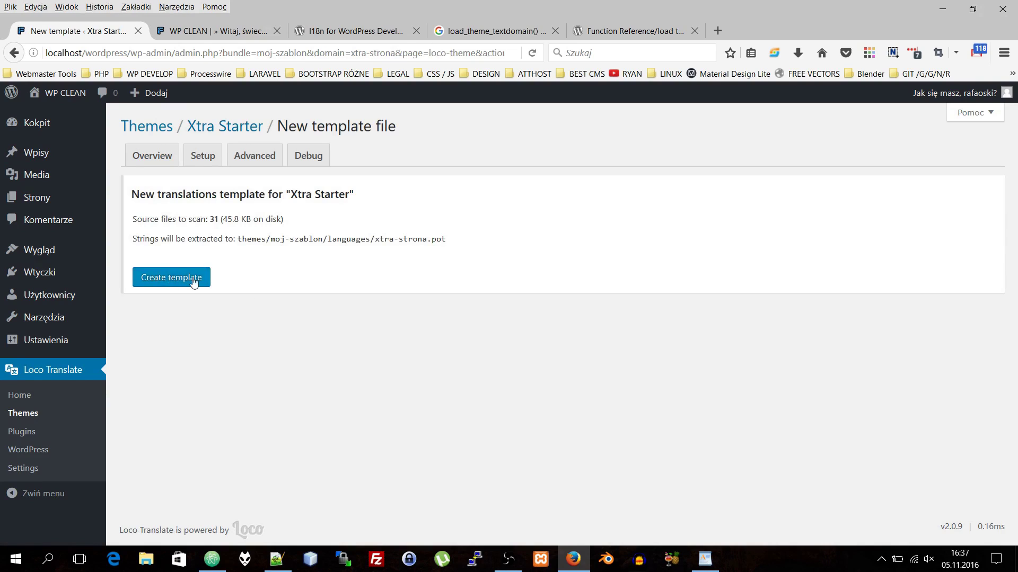
left_click_drag(137, 240, 444, 245)
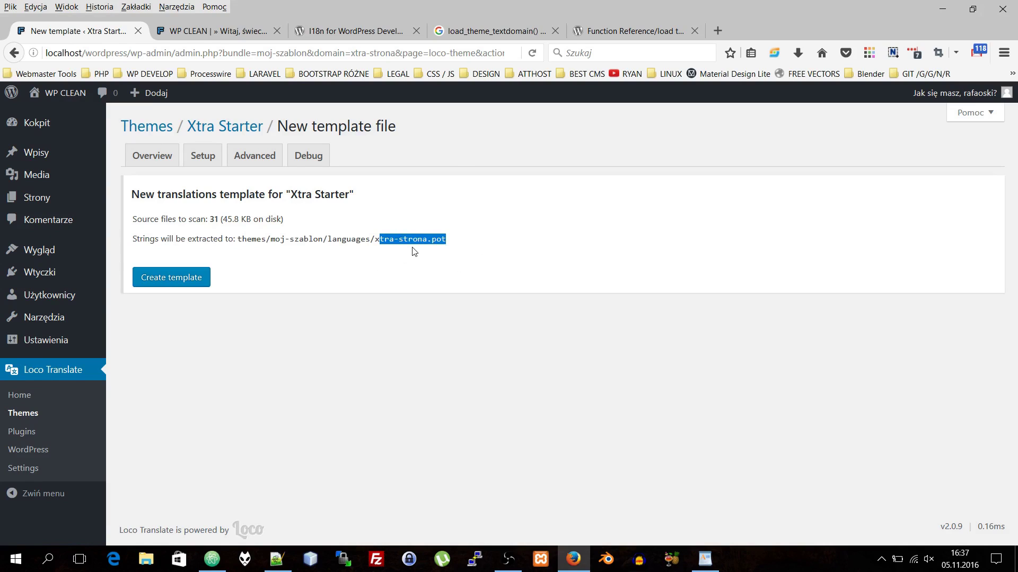
left_click(159, 278)
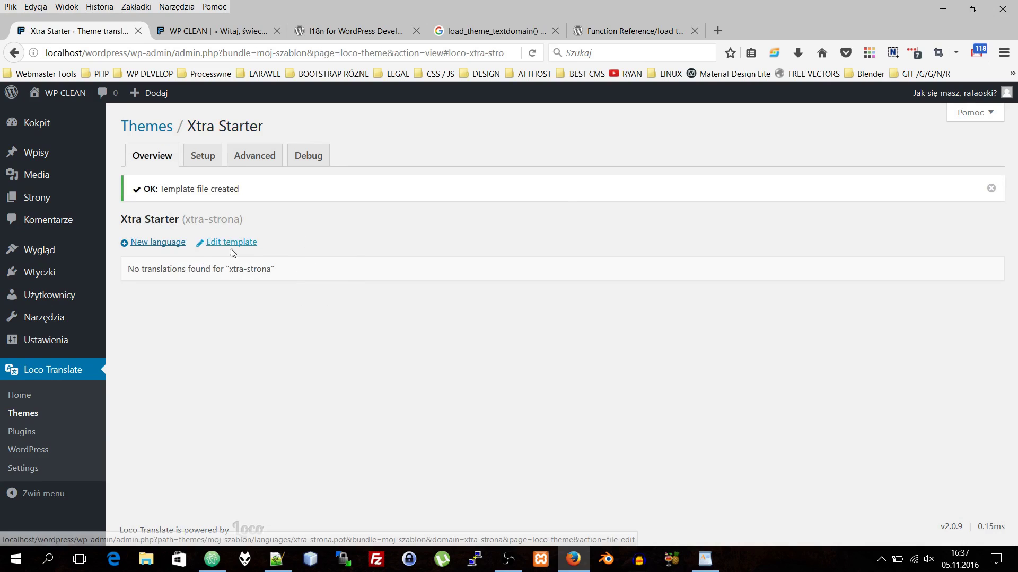
Add a new Polish WordPress-language translation stored in the author location themes/moj-szablon/languages/pl_PL.po, and start translating it
left_click(147, 243)
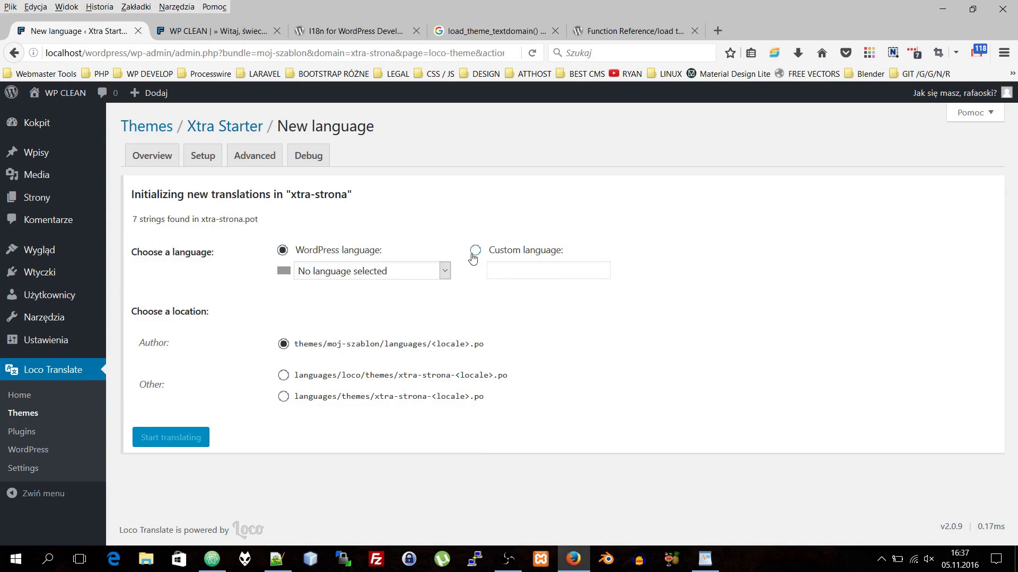
left_click(475, 250)
left_click(514, 269)
left_click(283, 251)
left_click(342, 272)
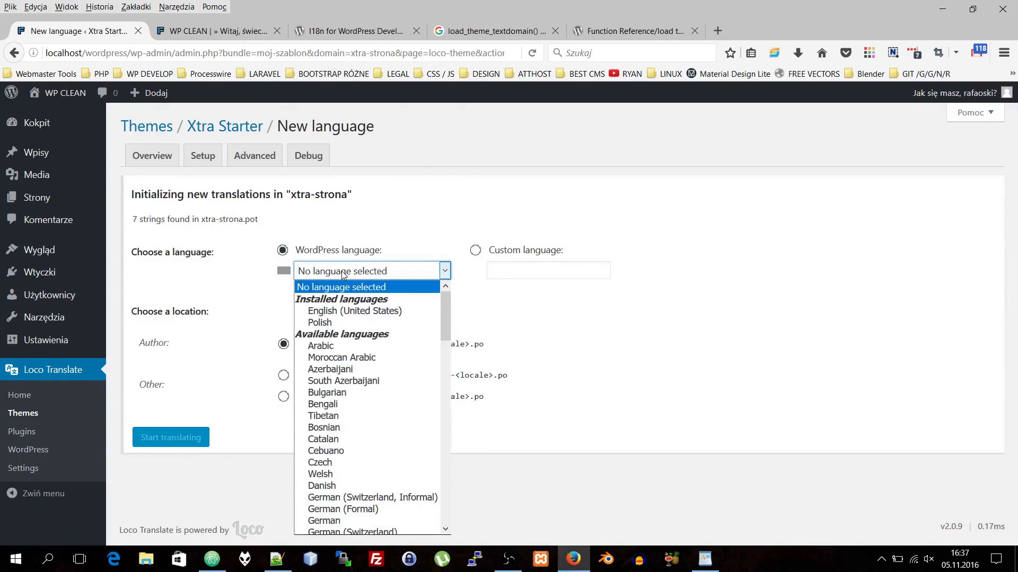
left_click(326, 323)
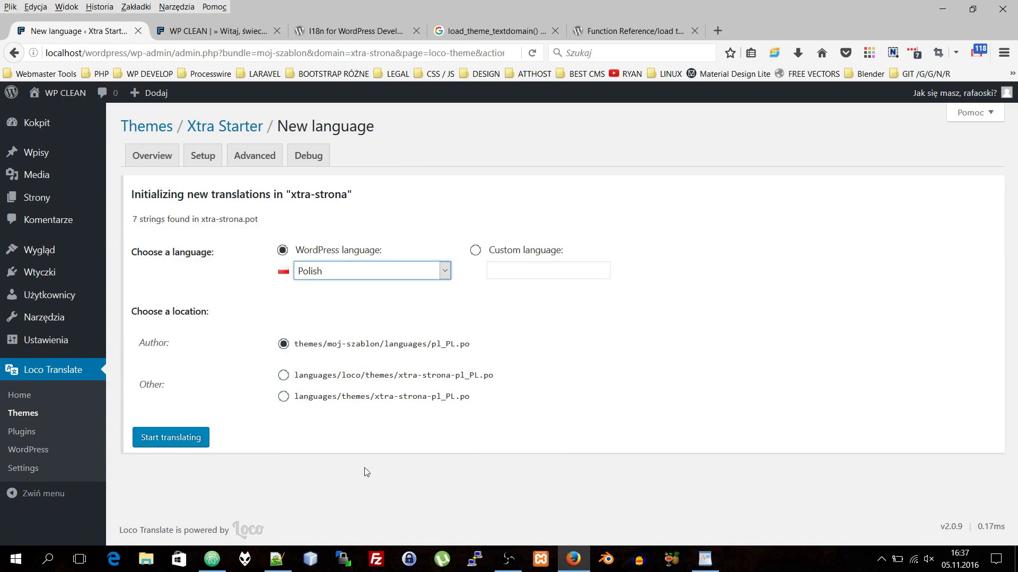
left_click(157, 439)
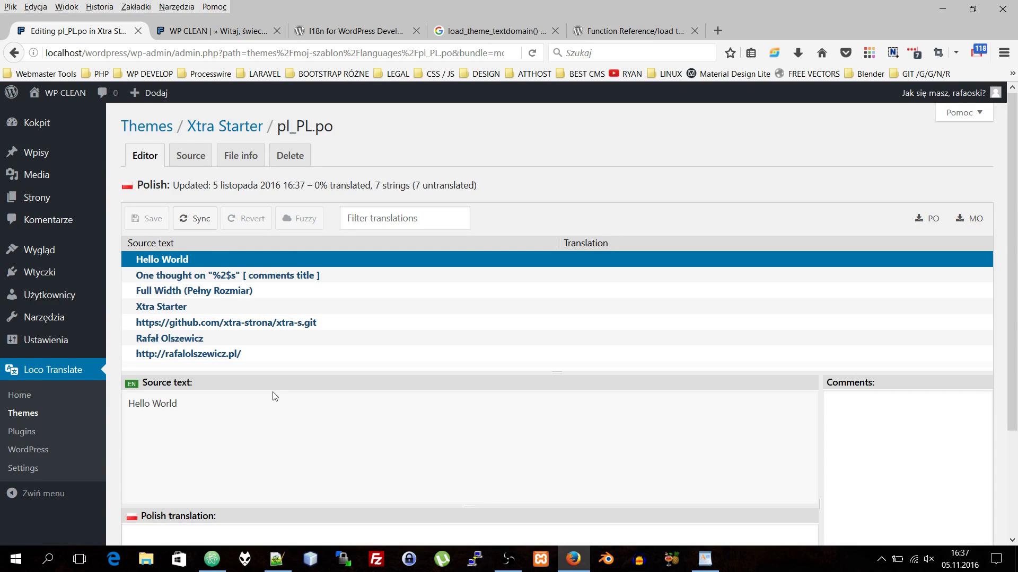
Reload the site's "Witaj, świecie!" post and compare the heading above its comments with the h1 code in comments.php
scroll(274, 396, "down", 3)
left_click(176, 33)
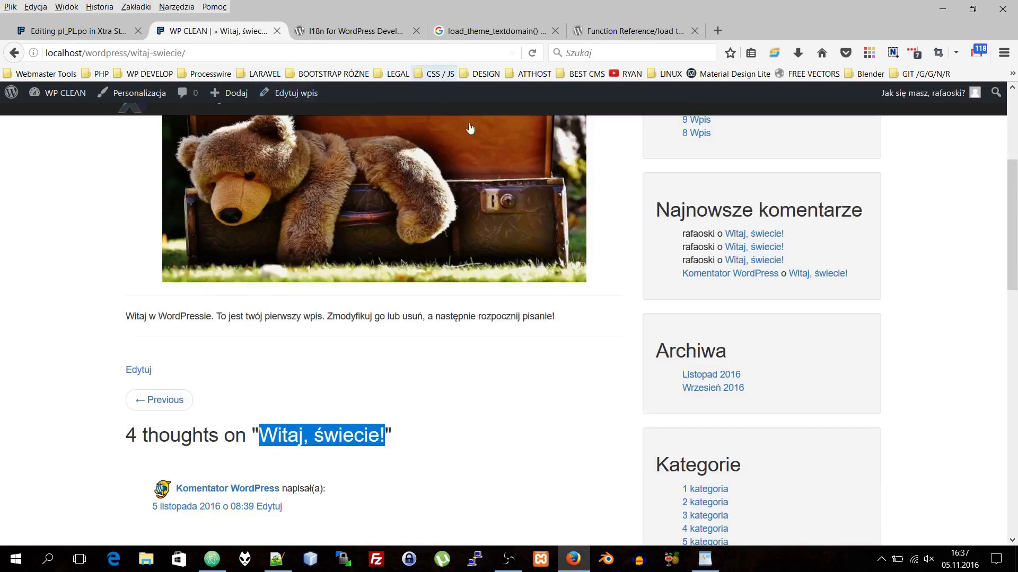
left_click(532, 53)
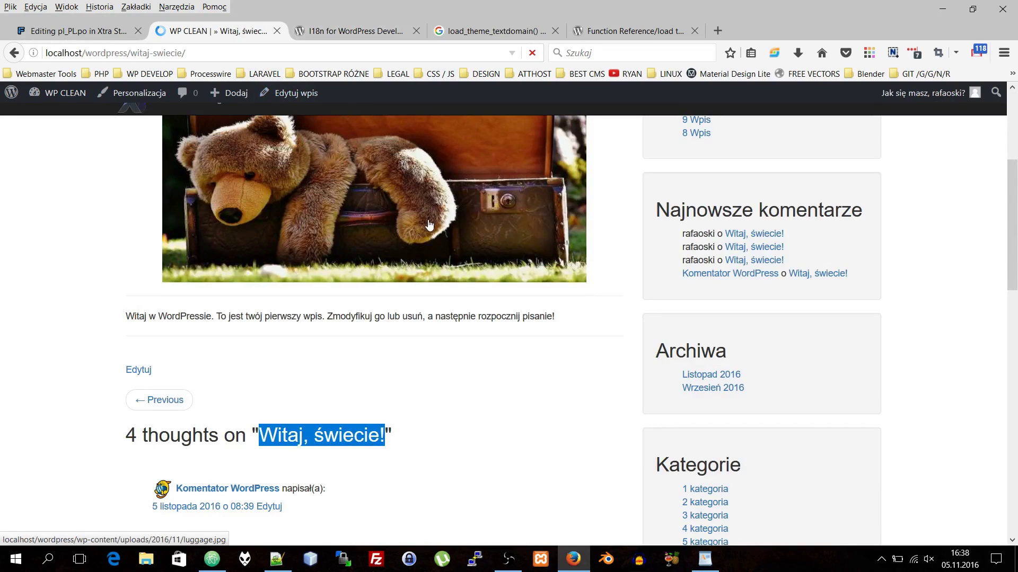
left_click_drag(270, 301, 125, 295)
left_click(212, 559)
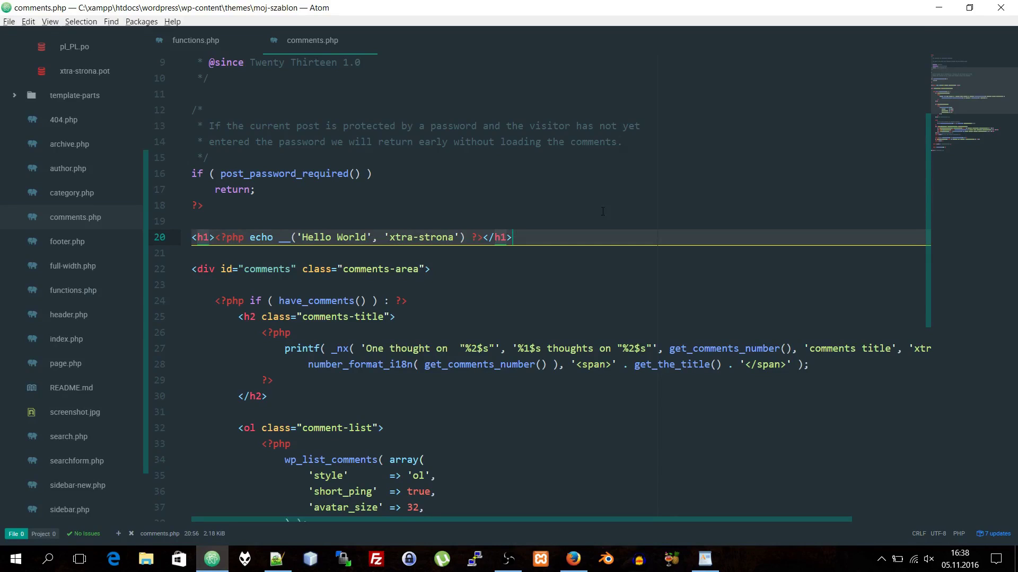
left_click(938, 7)
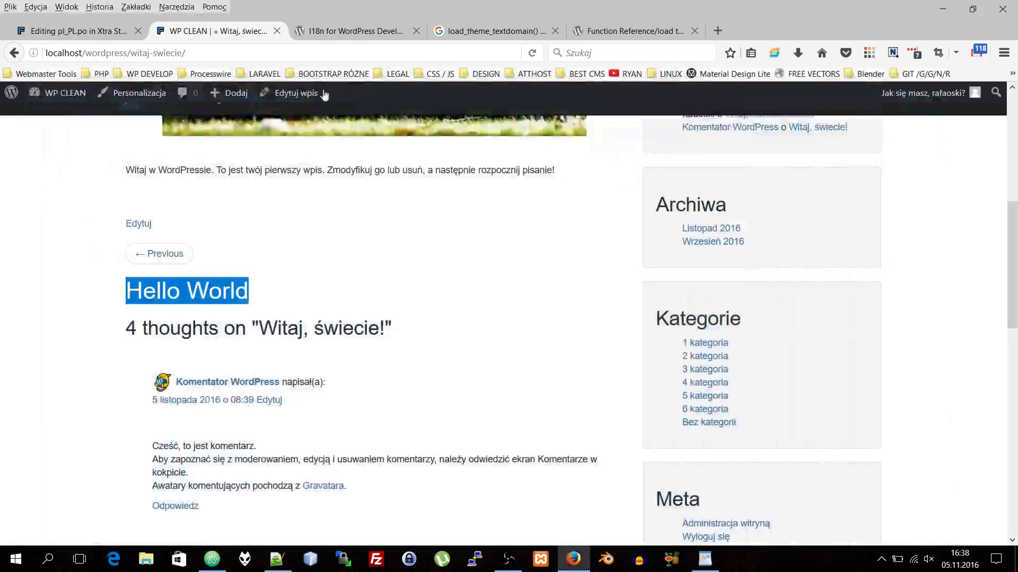
Translate the Hello World string into Polish as "Witaj Świecie" in pl_PL.po and save the translation
left_click(104, 33)
left_click(293, 472)
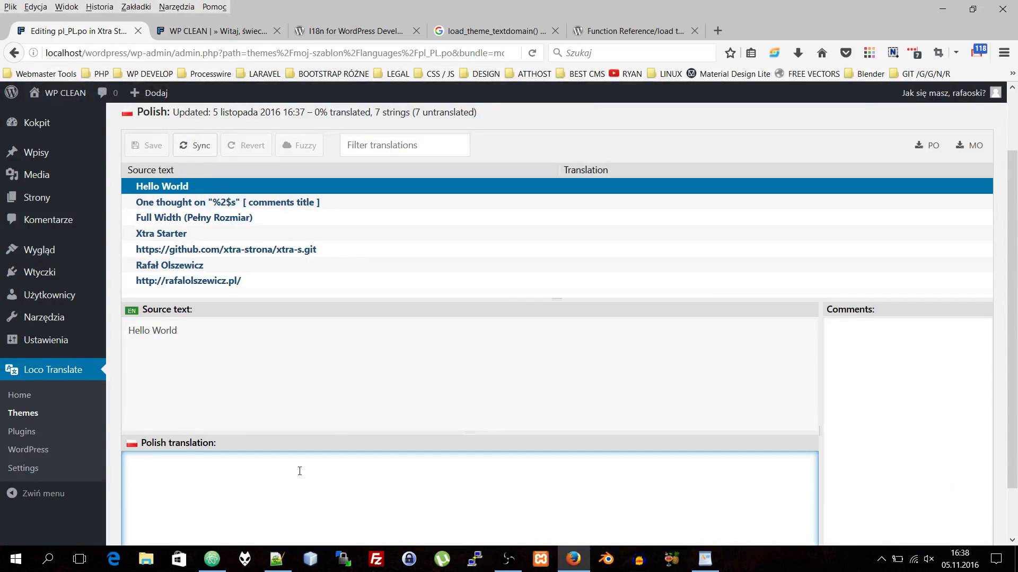
type("Witaj")
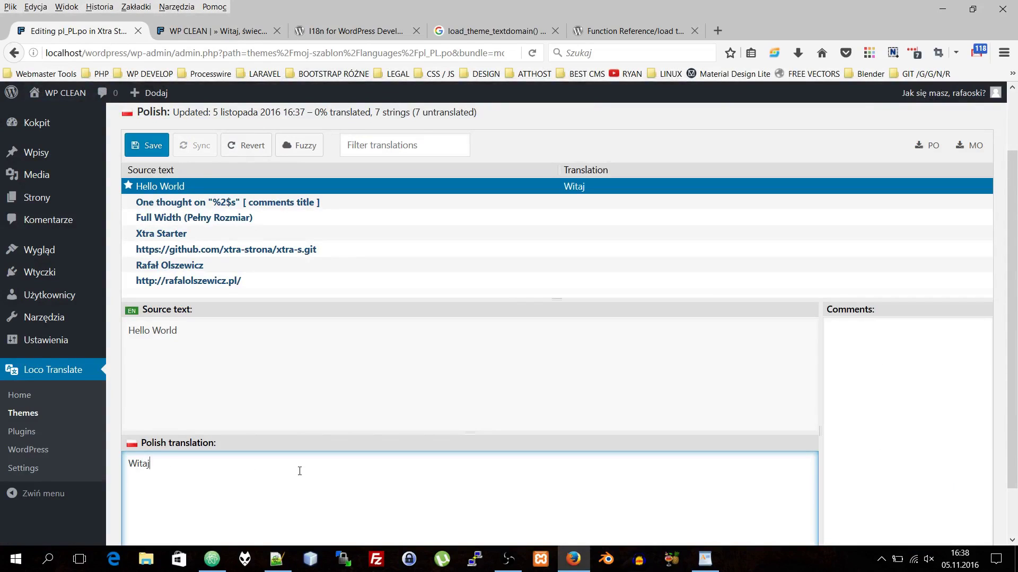
type(" Świecie")
left_click(151, 144)
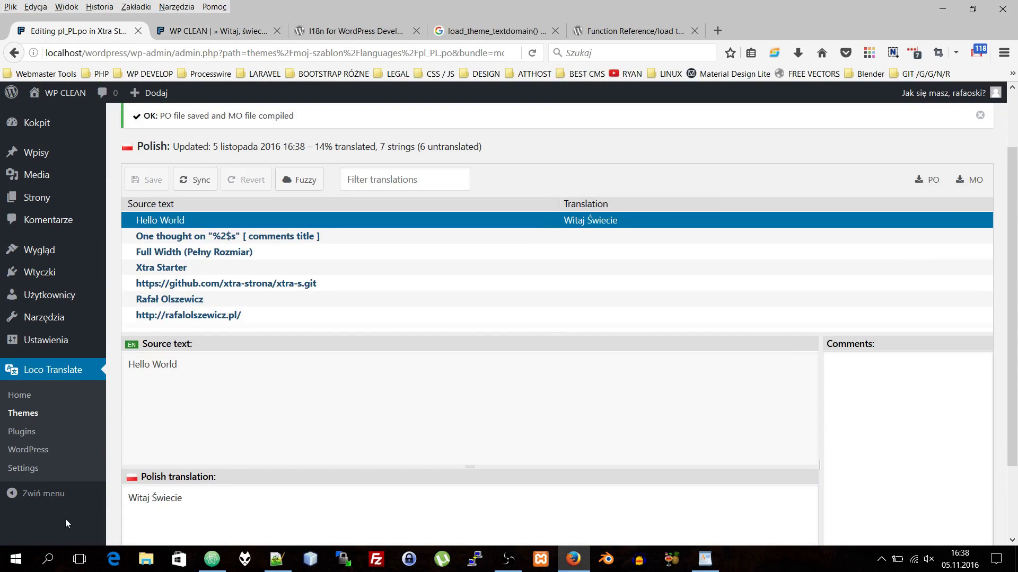
Reload the post page and check whether the heading above the comments uses the saved Polish translation
left_click(182, 32)
left_click(532, 52)
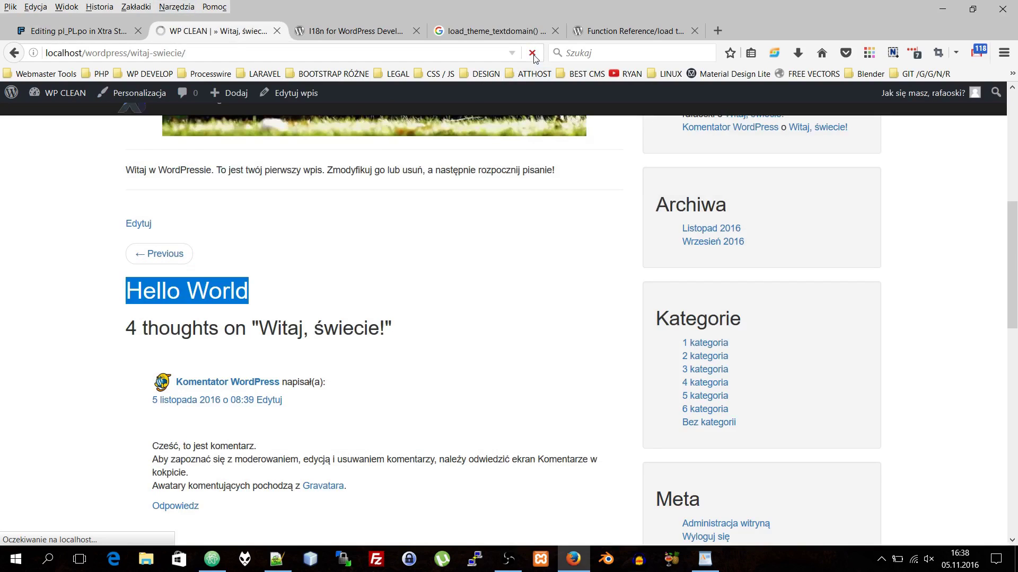
left_click_drag(121, 296, 280, 295)
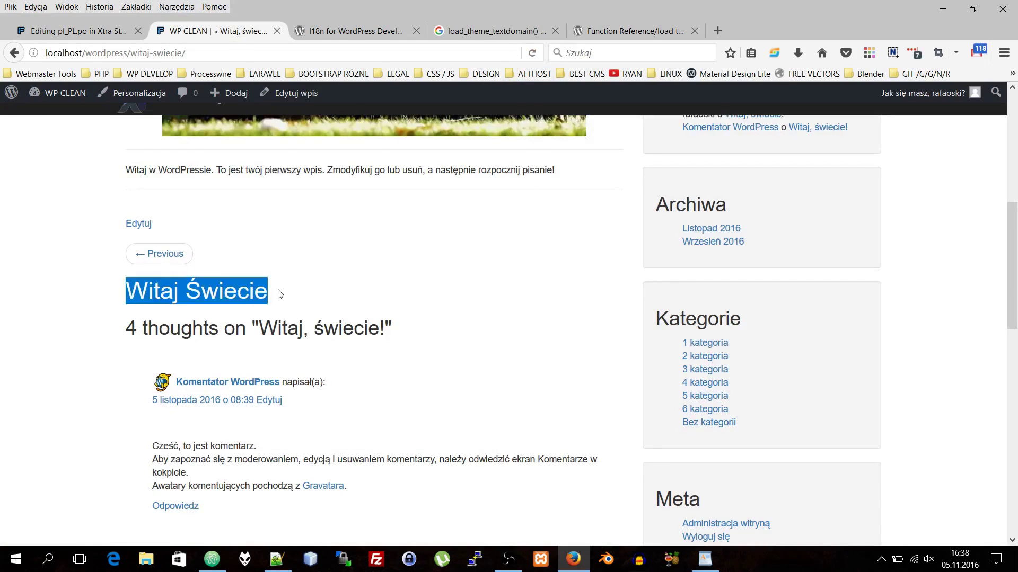
Set the site language to English (United States) in the general WordPress settings and save the changes
left_click(30, 29)
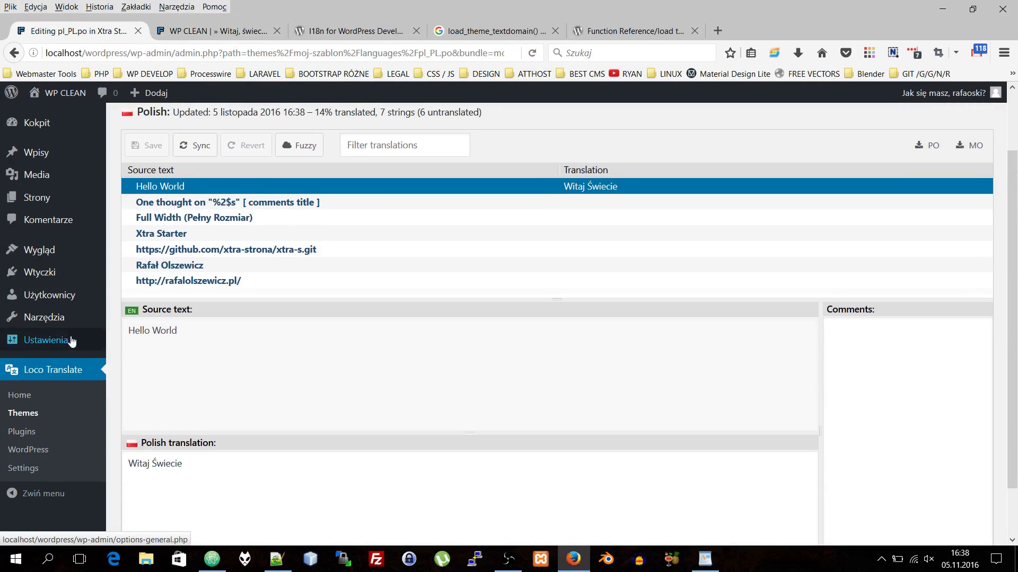
mouse_move(49, 341)
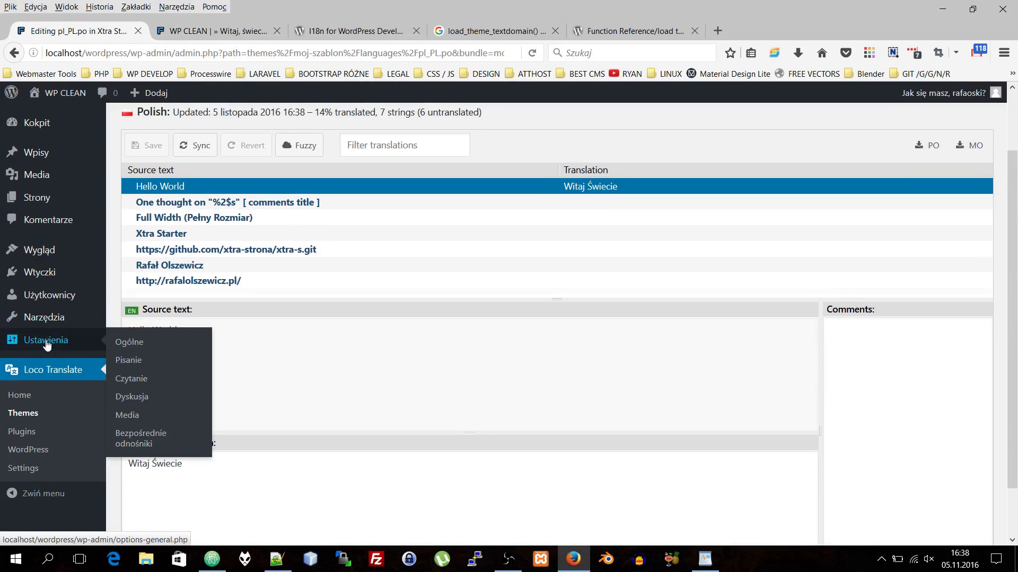
left_click(137, 345)
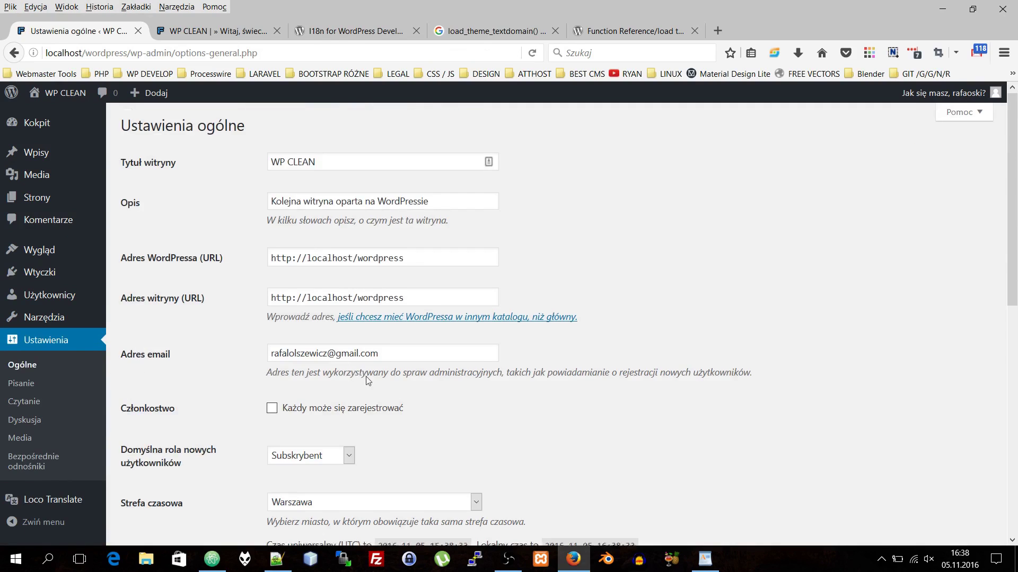
scroll(353, 374, "down", 9)
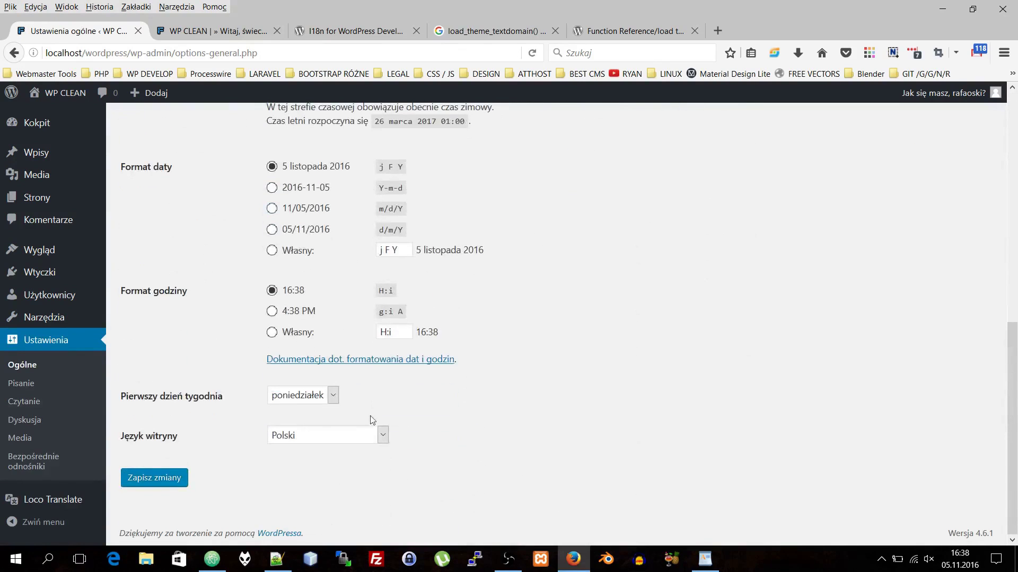
left_click(295, 436)
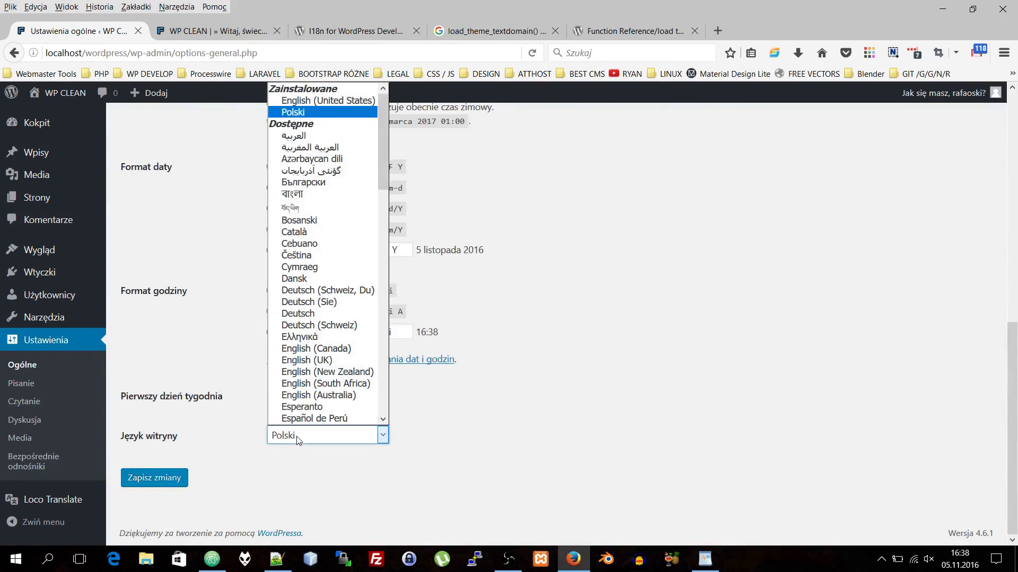
left_click(298, 100)
left_click(159, 479)
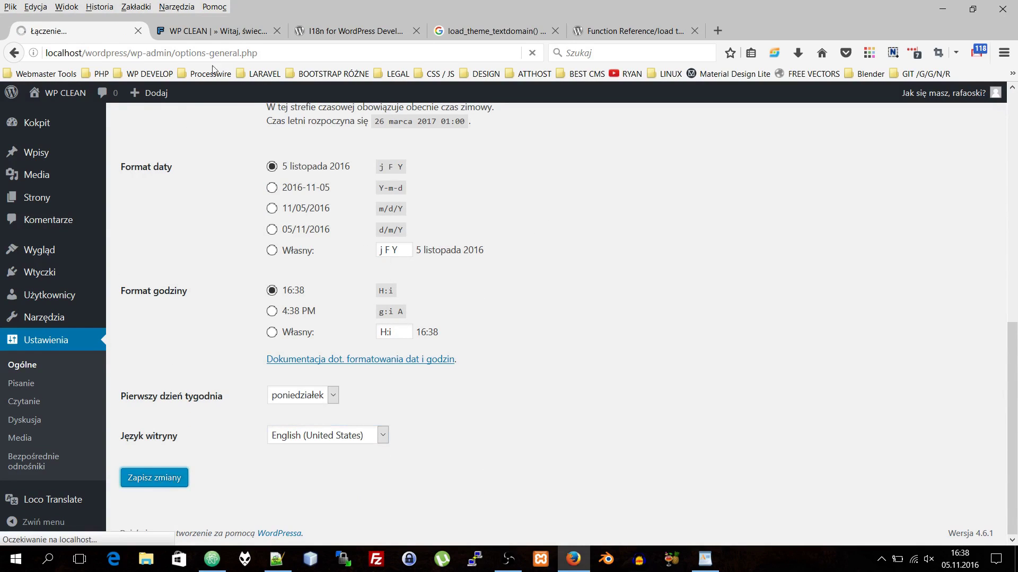
Reload the post page and check the heading above the comments under the English site language
left_click(217, 30)
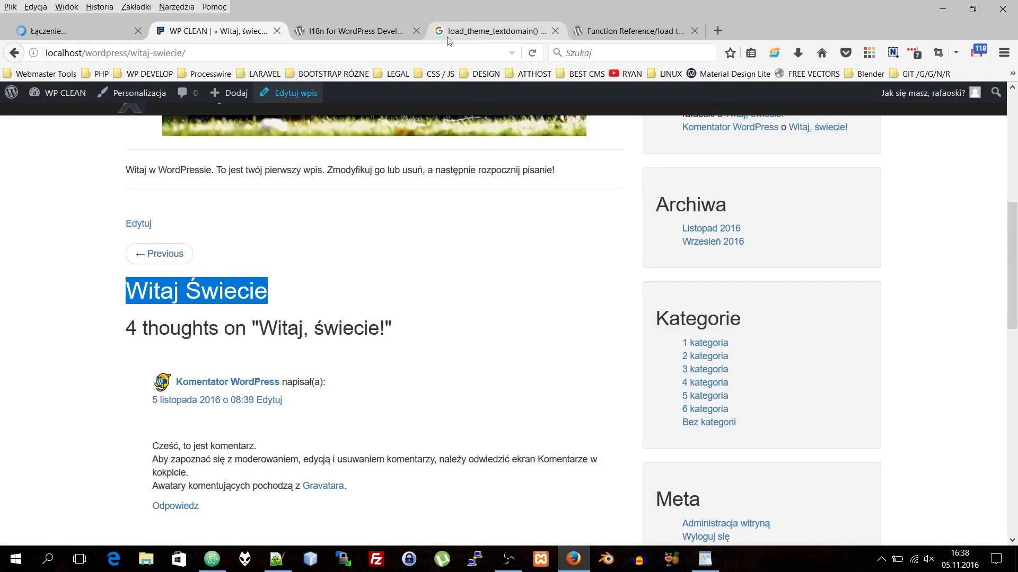
left_click(532, 53)
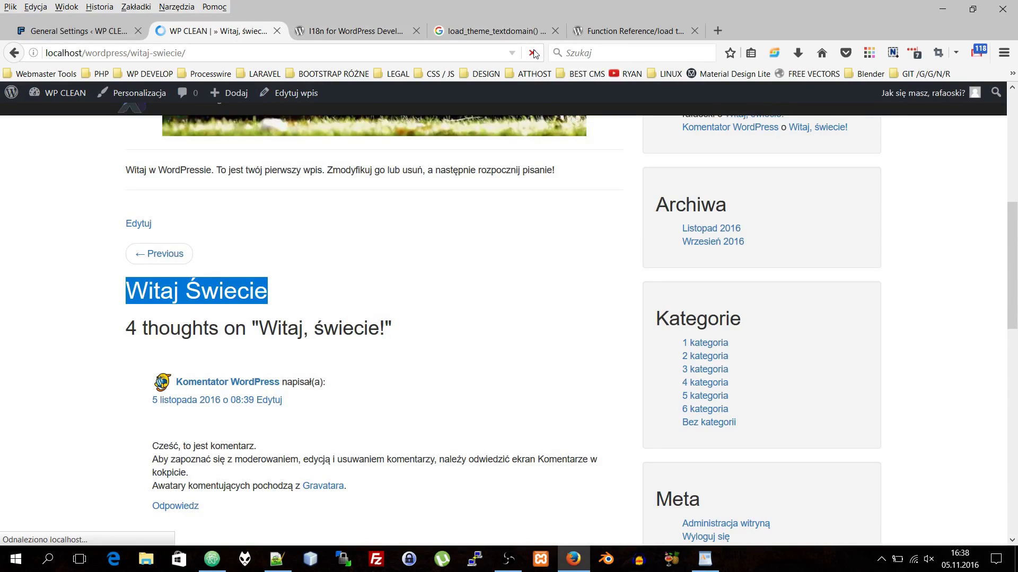
mouse_move(122, 291)
left_mouse_down()
mouse_move(289, 293)
mouse_move(114, 301)
mouse_move(259, 295)
mouse_move(128, 291)
left_mouse_up()
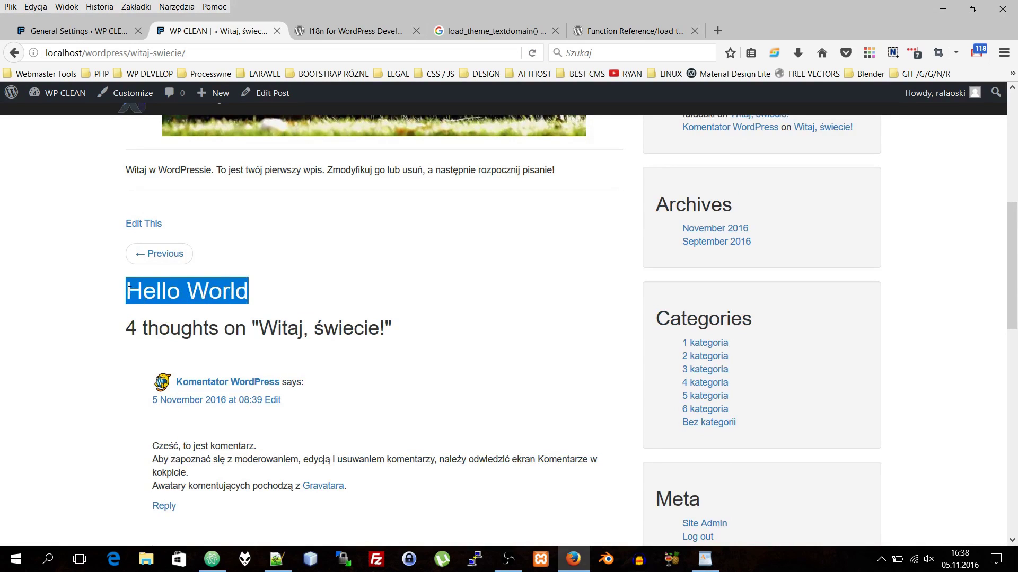
left_click(262, 292)
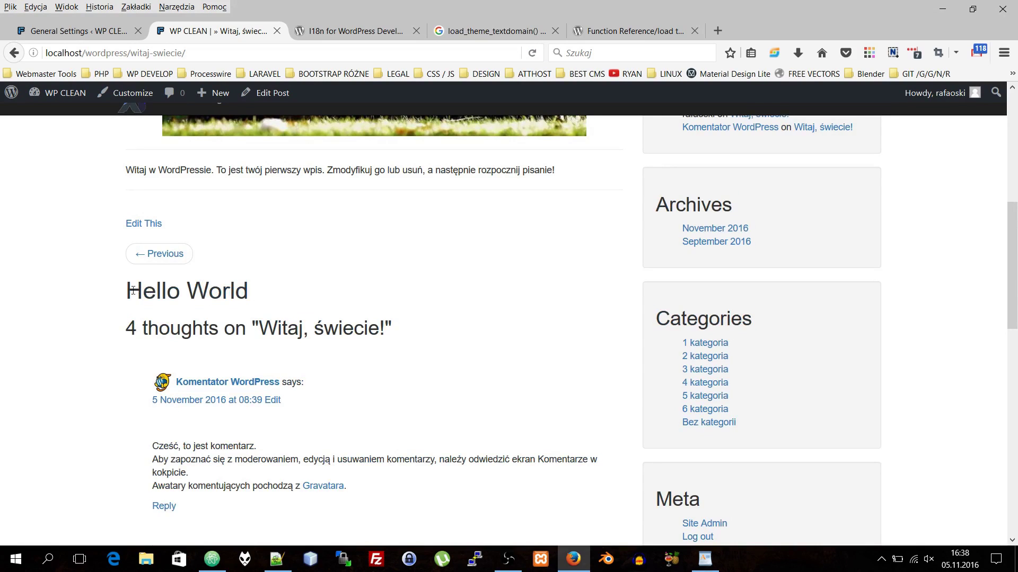
left_click_drag(123, 294, 249, 294)
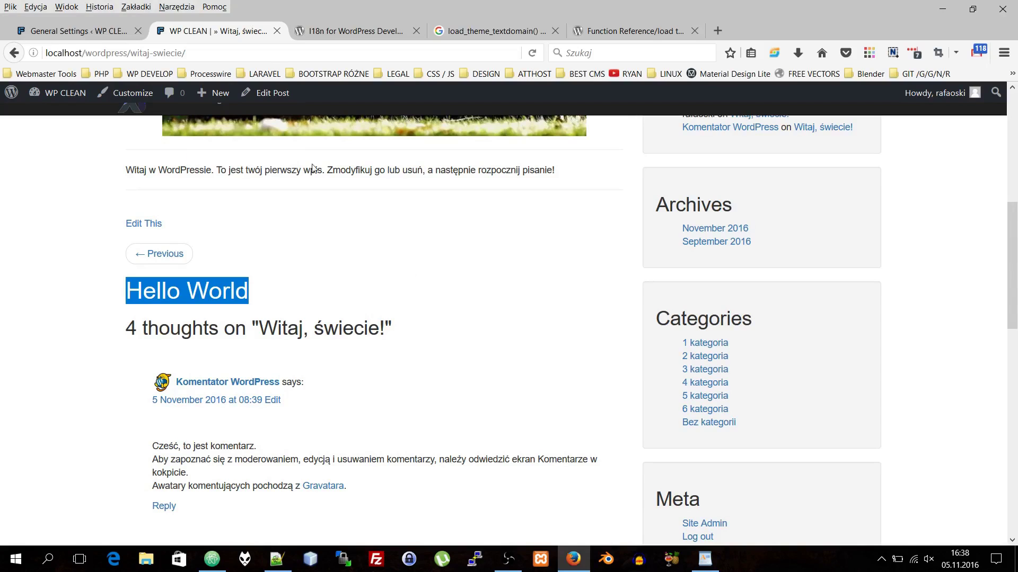
Set the site language to Polski in the general settings and save the changes
left_click(80, 31)
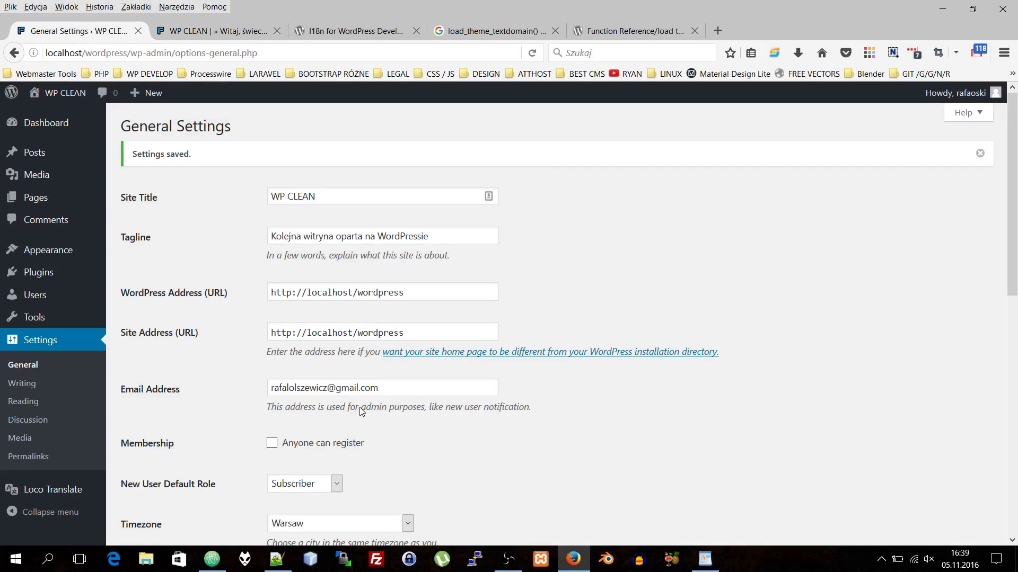
scroll(418, 448, "down", 10)
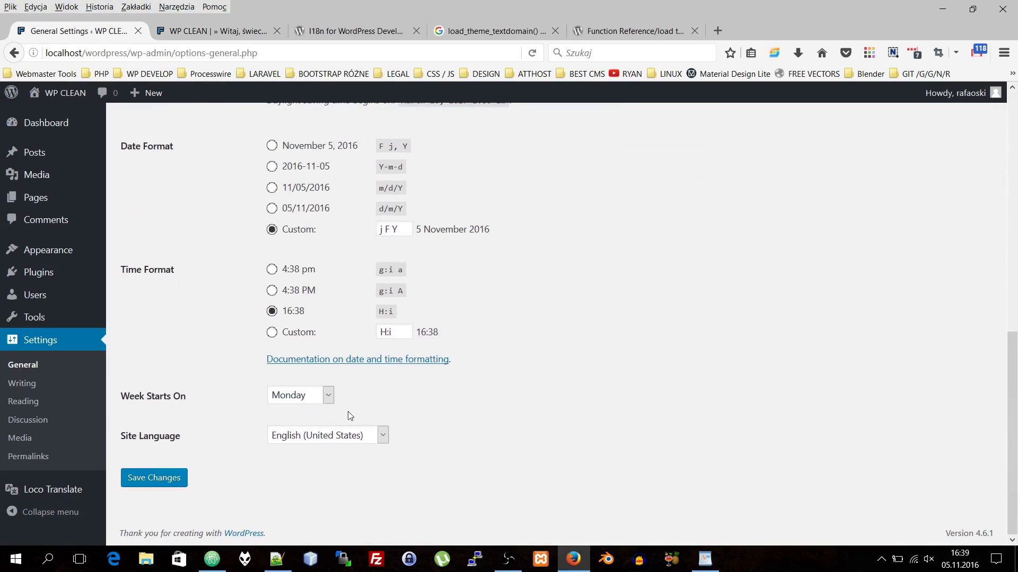
left_click(325, 436)
left_click(307, 112)
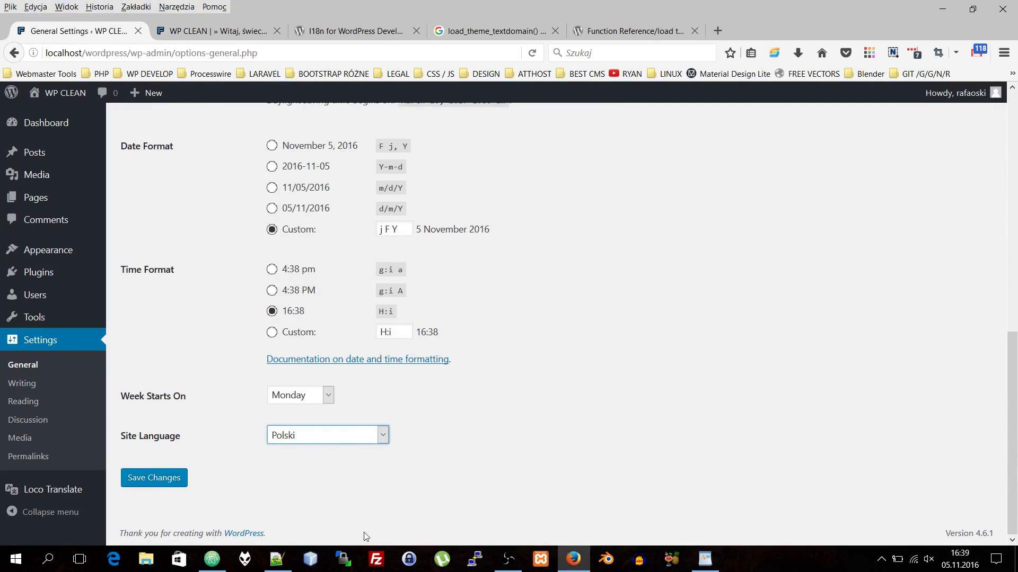
left_click(164, 478)
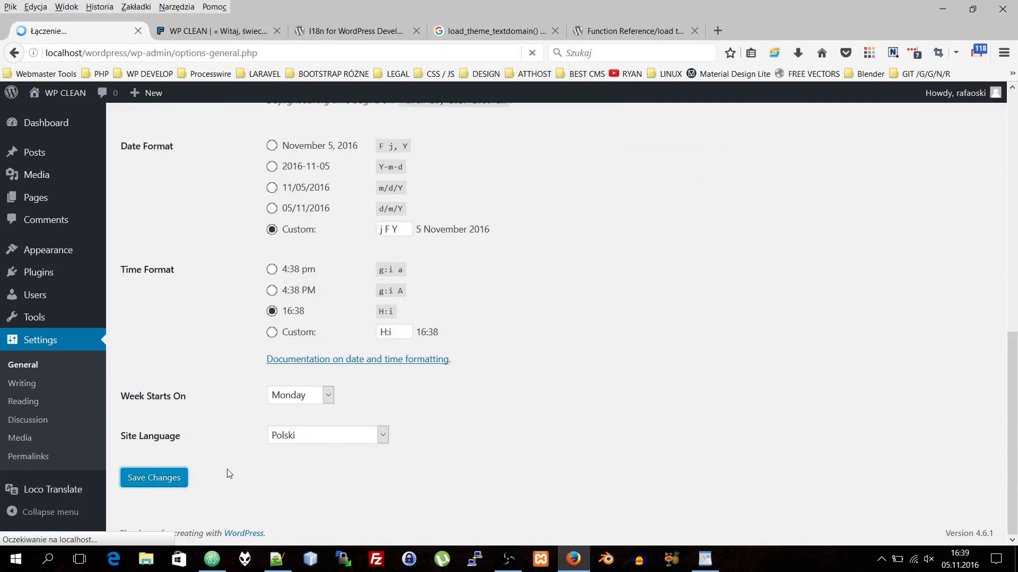
Reload the post page and check the heading above the comments under the Polish site language
left_click(217, 31)
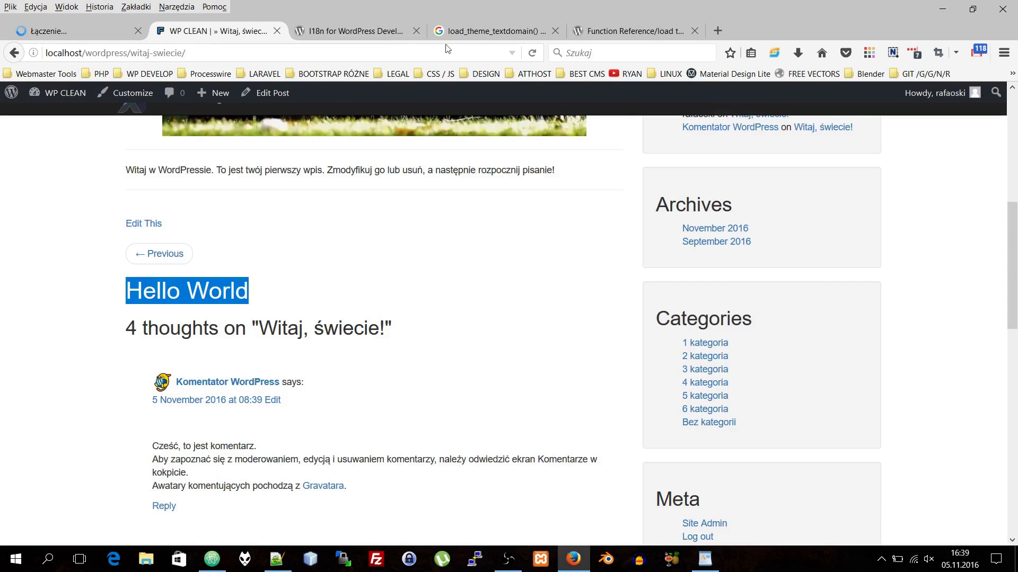
left_click(532, 54)
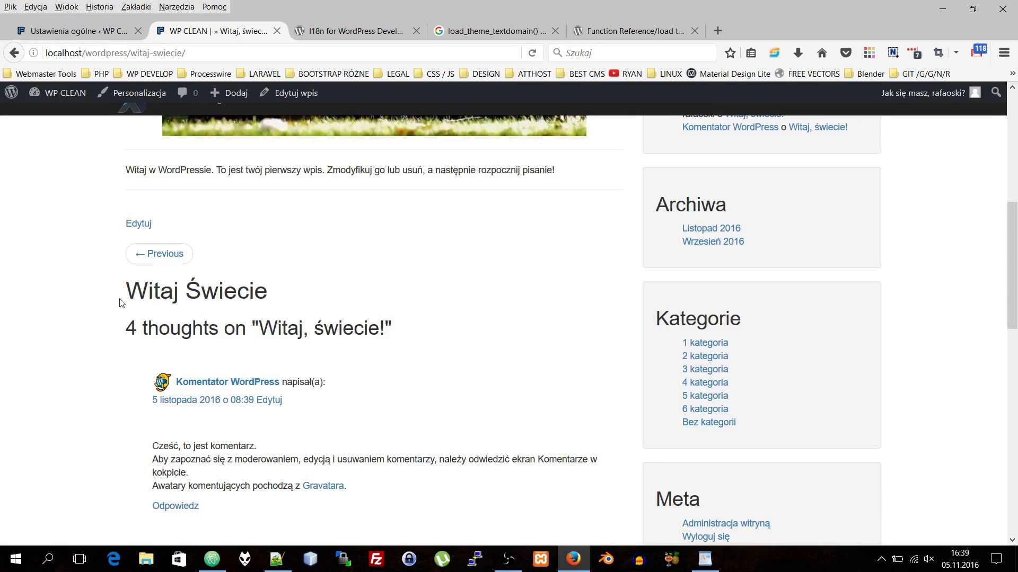
left_click_drag(119, 296, 164, 292)
left_click_drag(280, 287, 131, 289)
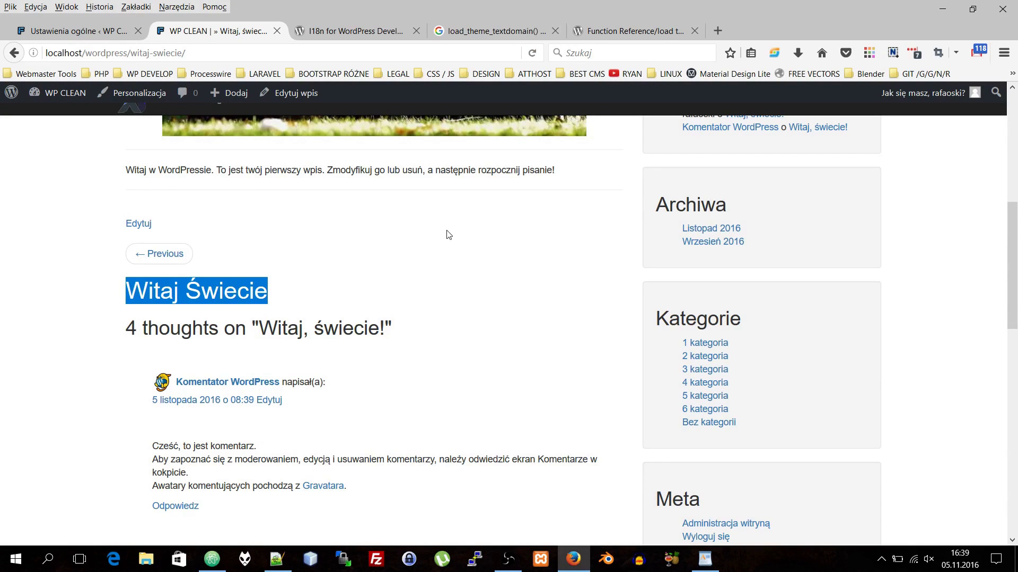
scroll(446, 233, "up", 5)
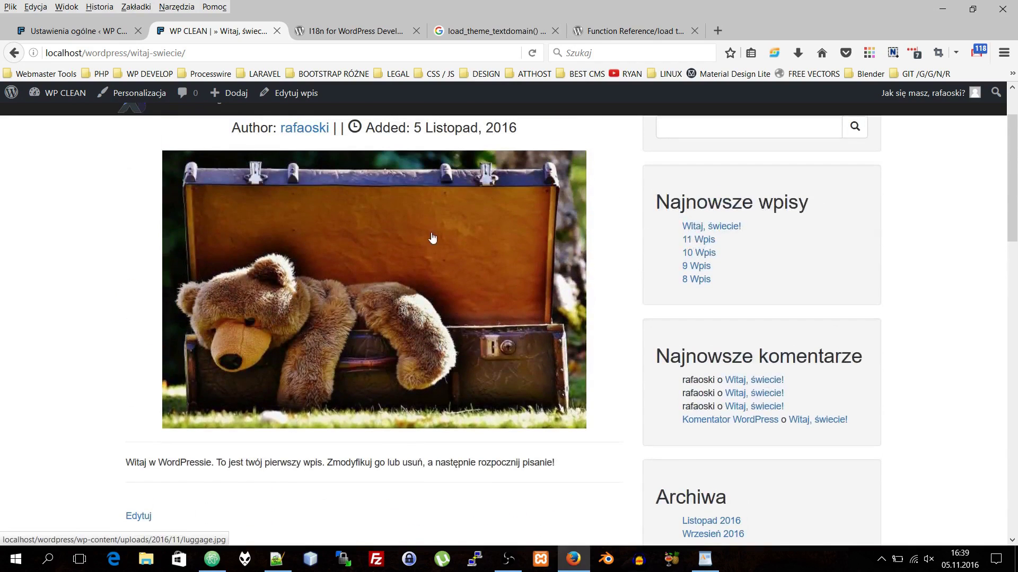
Open the Xtra Starter theme's translation overview in Loco Translate
scroll(171, 113, "up", 1)
scroll(171, 113, "down", 4)
scroll(159, 106, "up", 3)
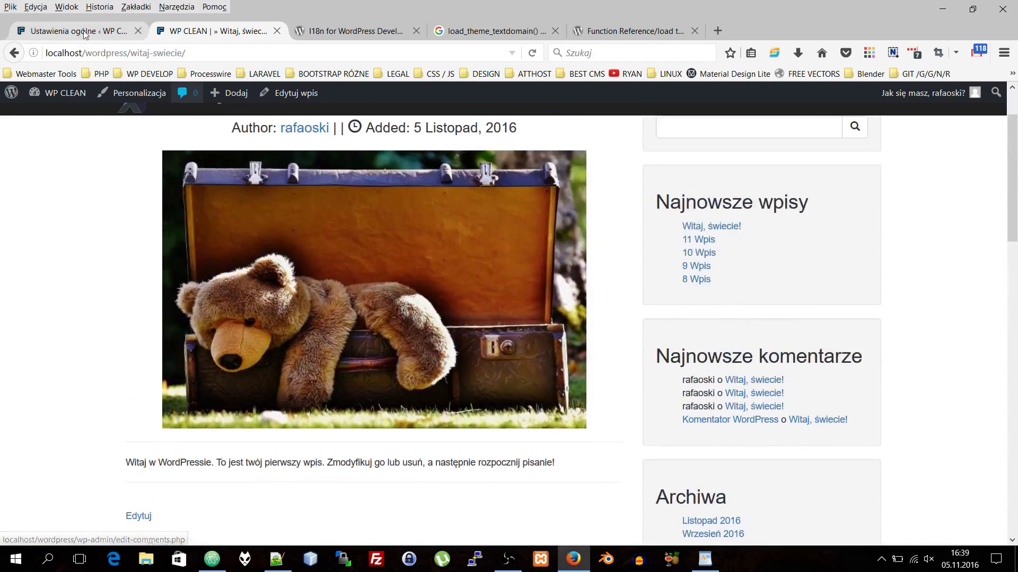
left_click(85, 33)
mouse_move(37, 248)
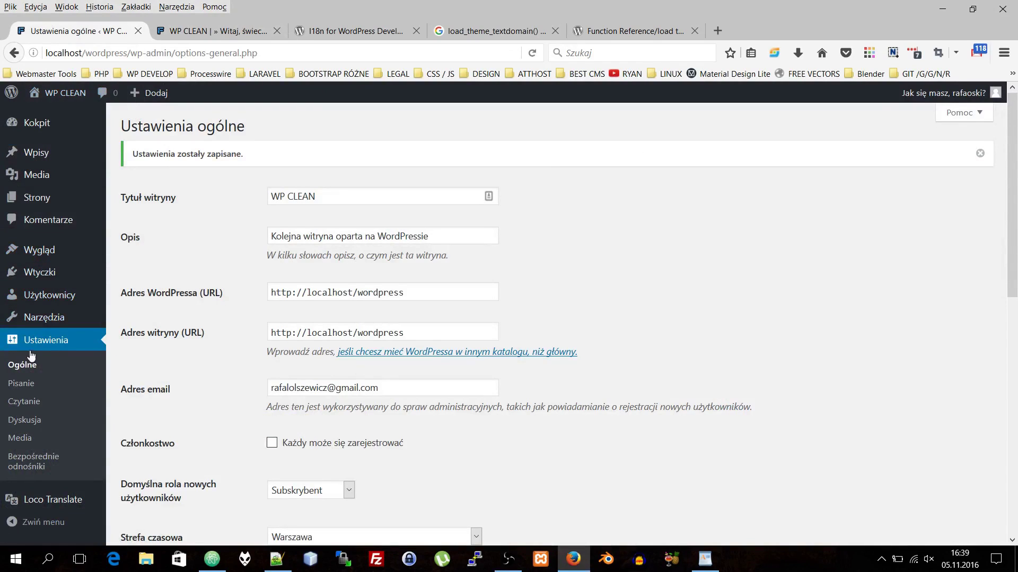
left_click(52, 507)
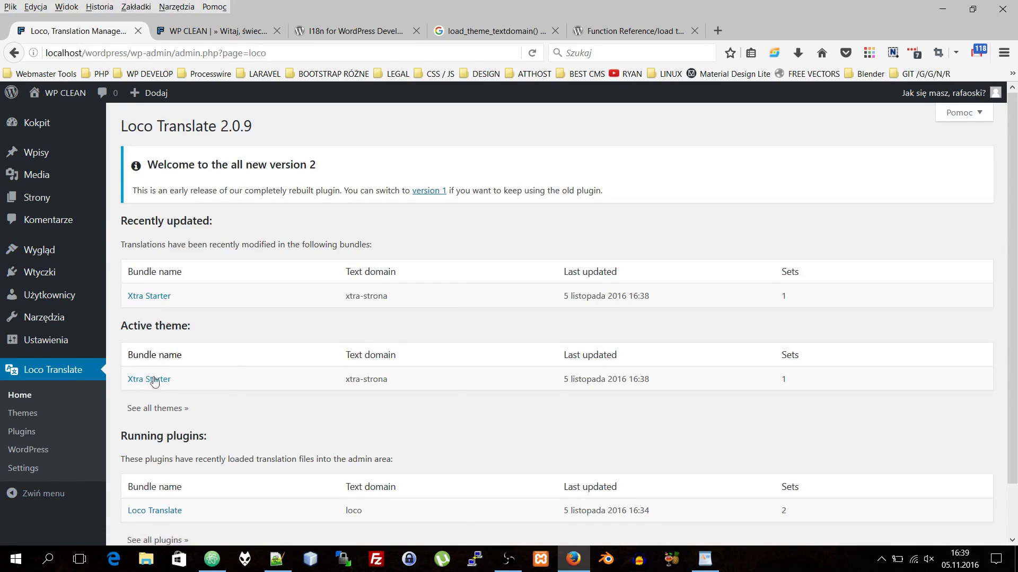
left_click(139, 384)
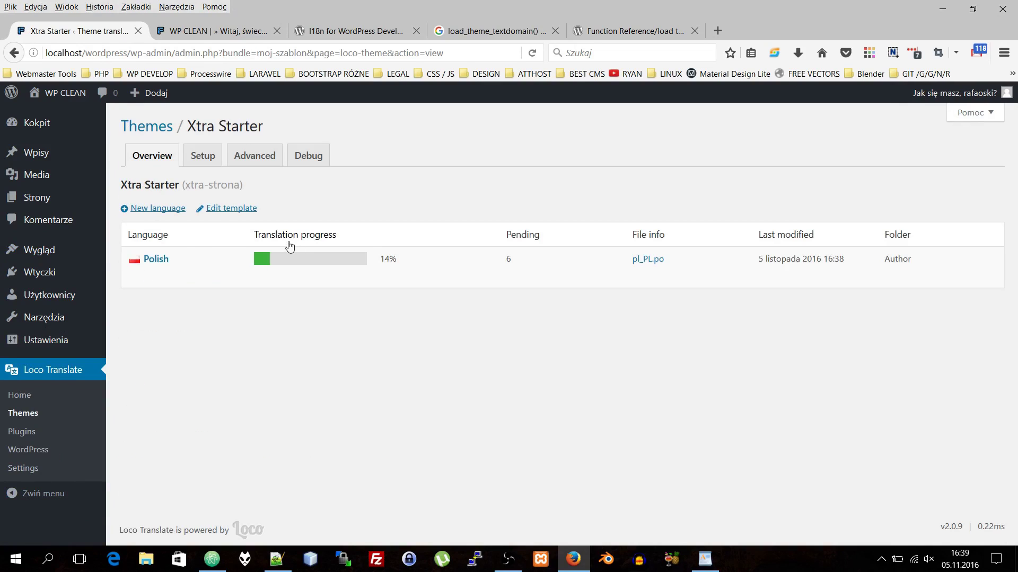
mouse_move(365, 252)
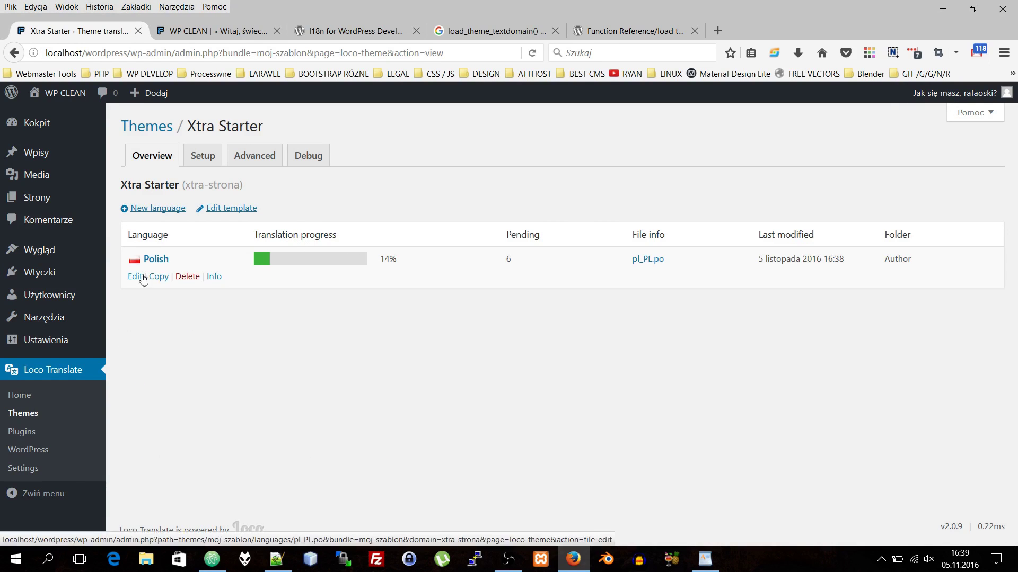
Switch to Atom and look through the theme's footer.php and page.php for translatable text, closing each file again
left_click(212, 559)
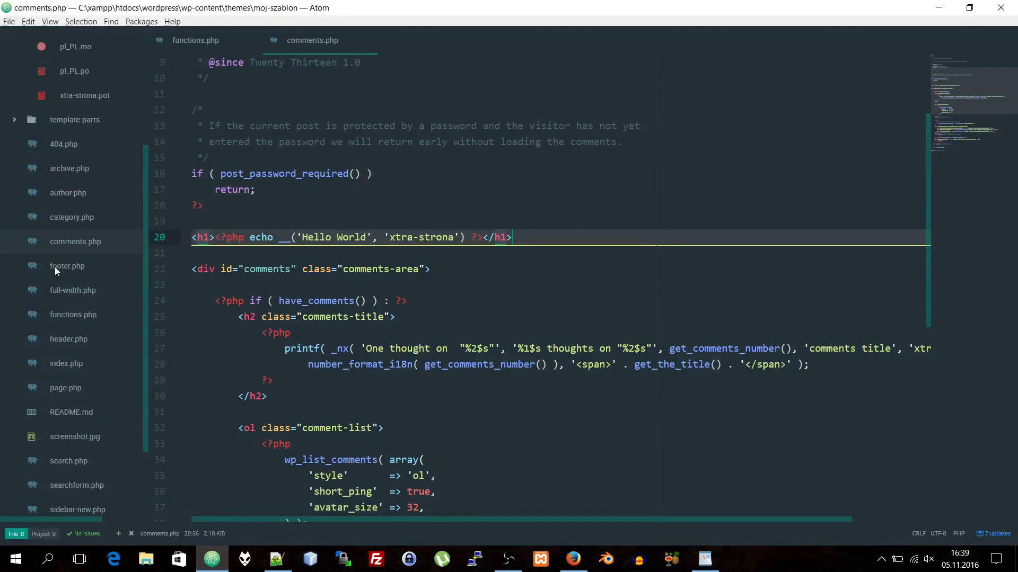
left_click(61, 266)
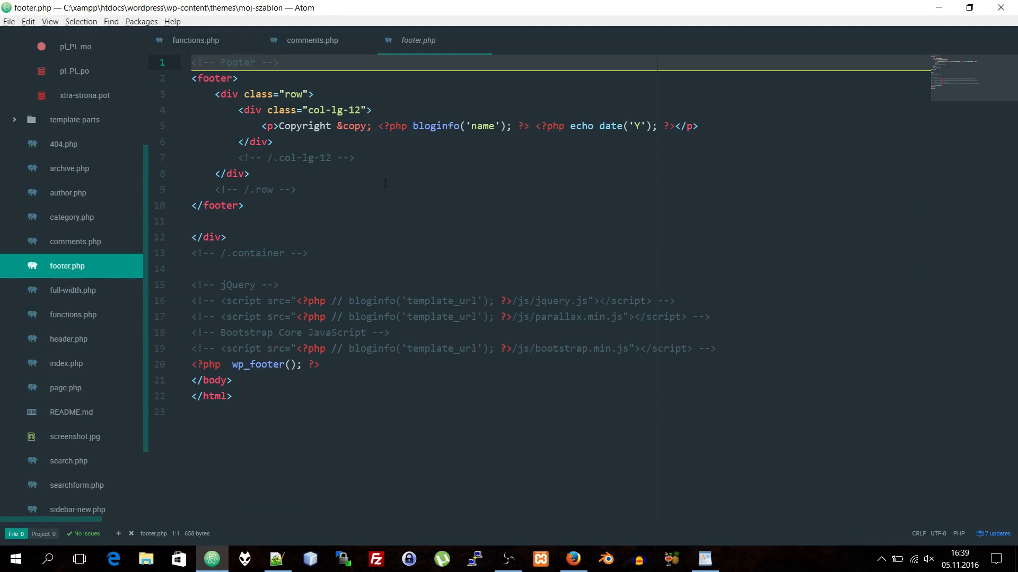
left_click(481, 42)
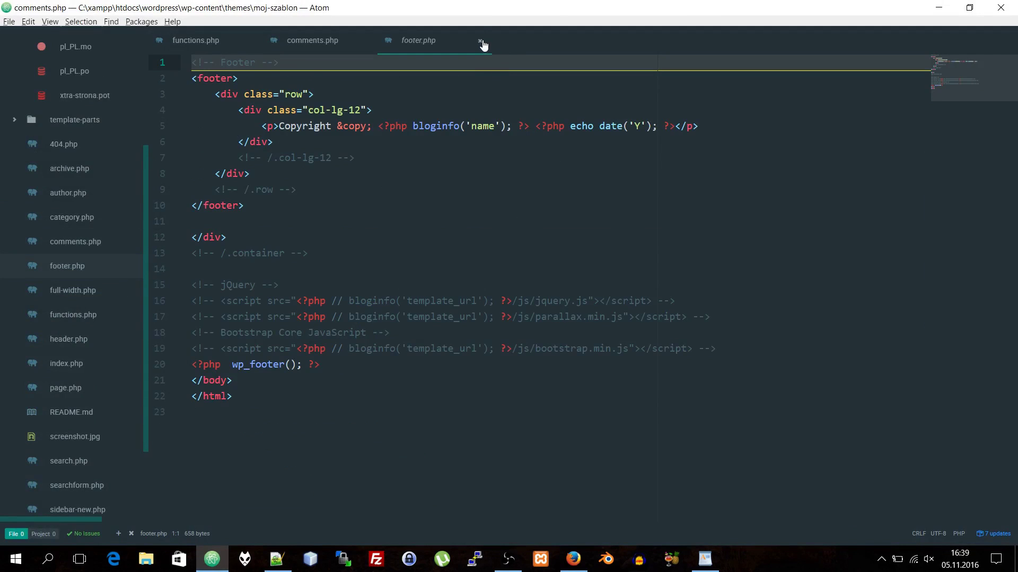
left_click(62, 389)
scroll(660, 350, "down", 5)
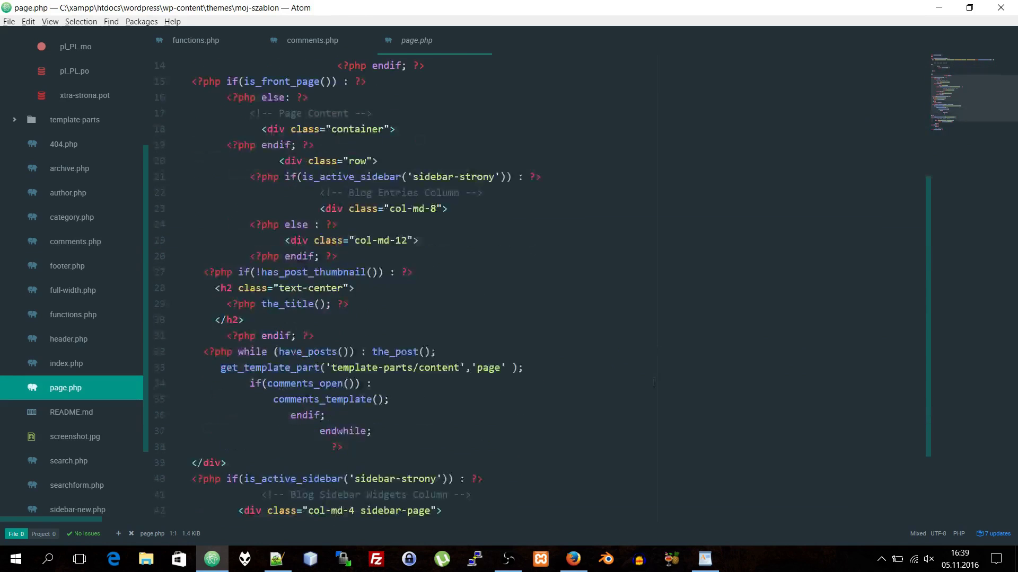
scroll(652, 376, "up", 7)
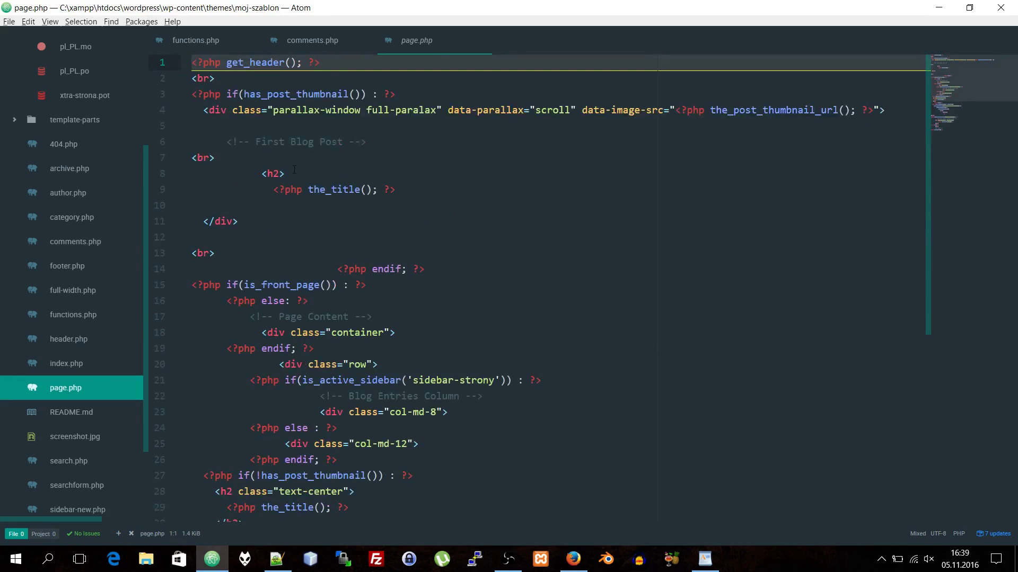
left_click(480, 41)
scroll(72, 217, "up", 5)
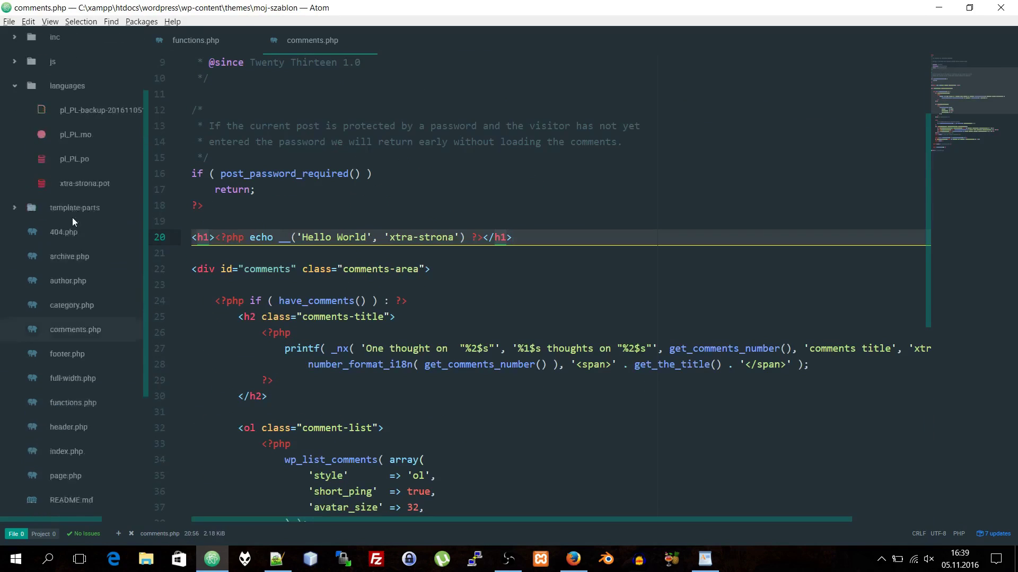
Collapse the languages folder and examine the printf and _nx code for the comments title in comments.php
left_click(119, 188)
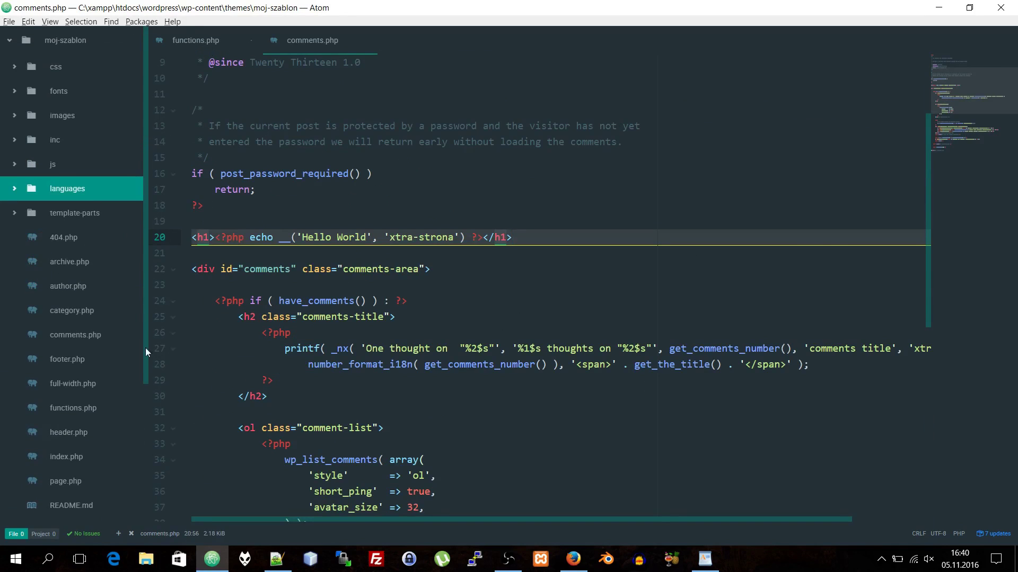
left_click(77, 342)
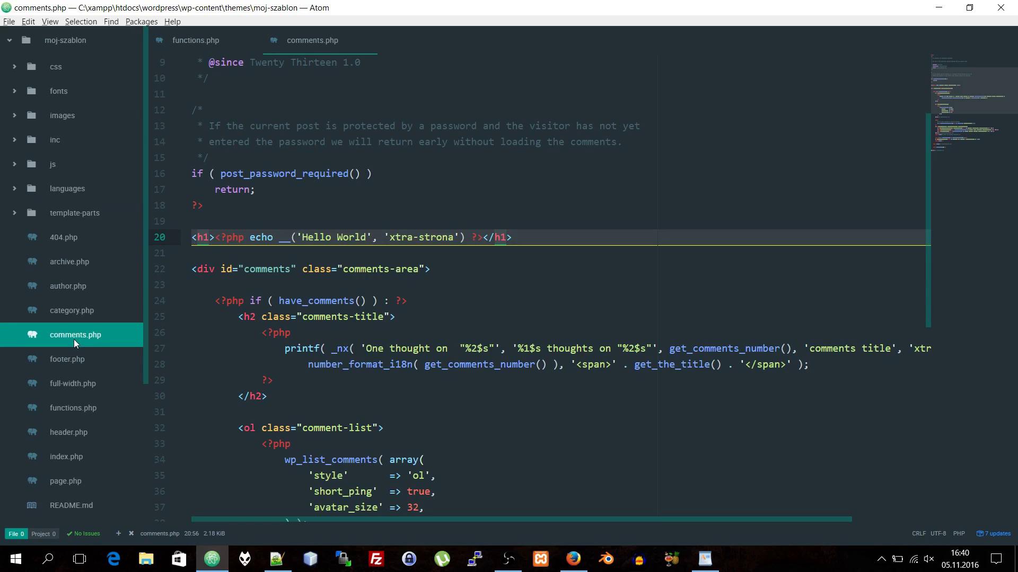
left_click(74, 344)
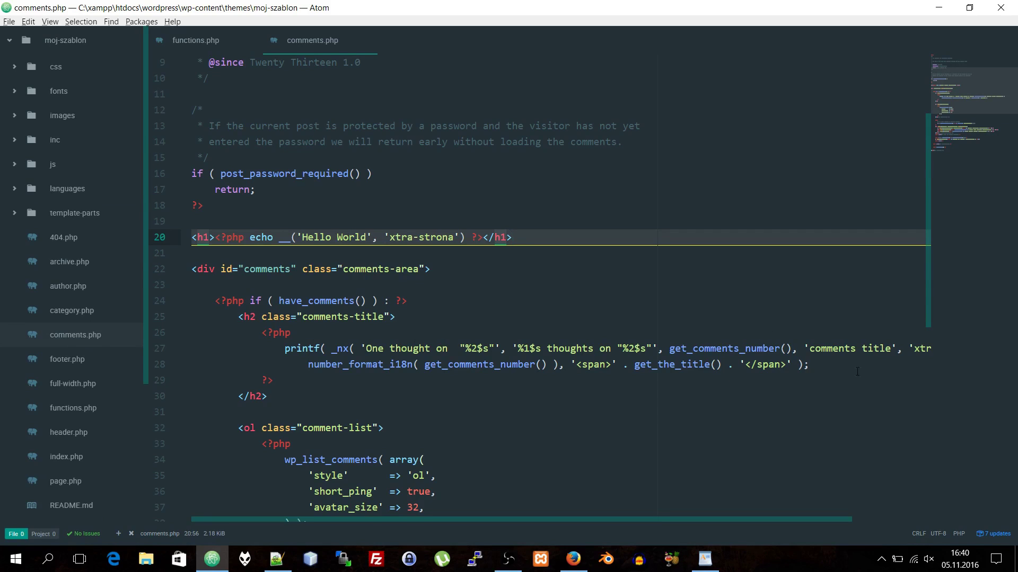
left_click_drag(857, 372, 229, 345)
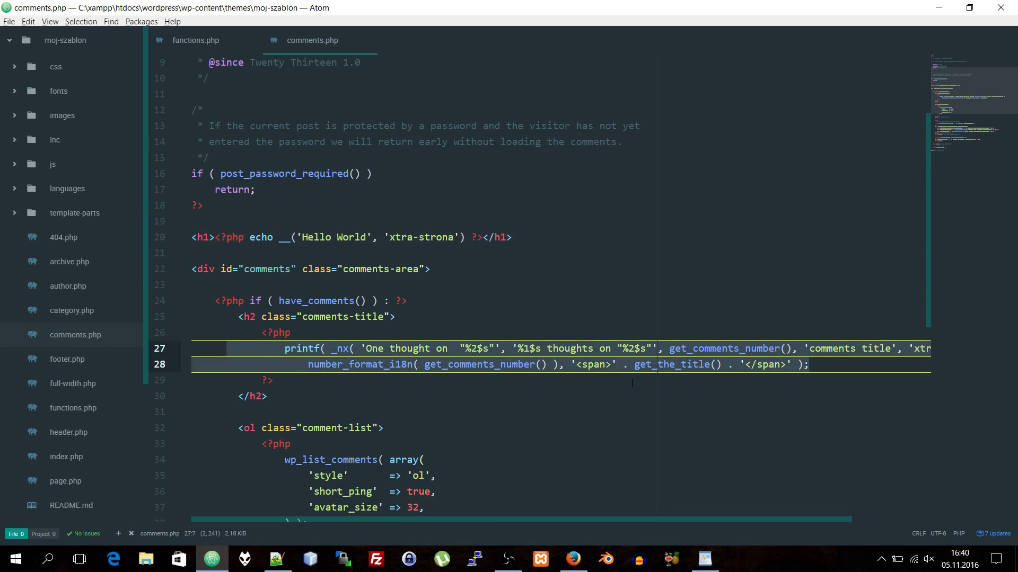
left_click_drag(483, 520, 405, 418)
left_click(561, 350)
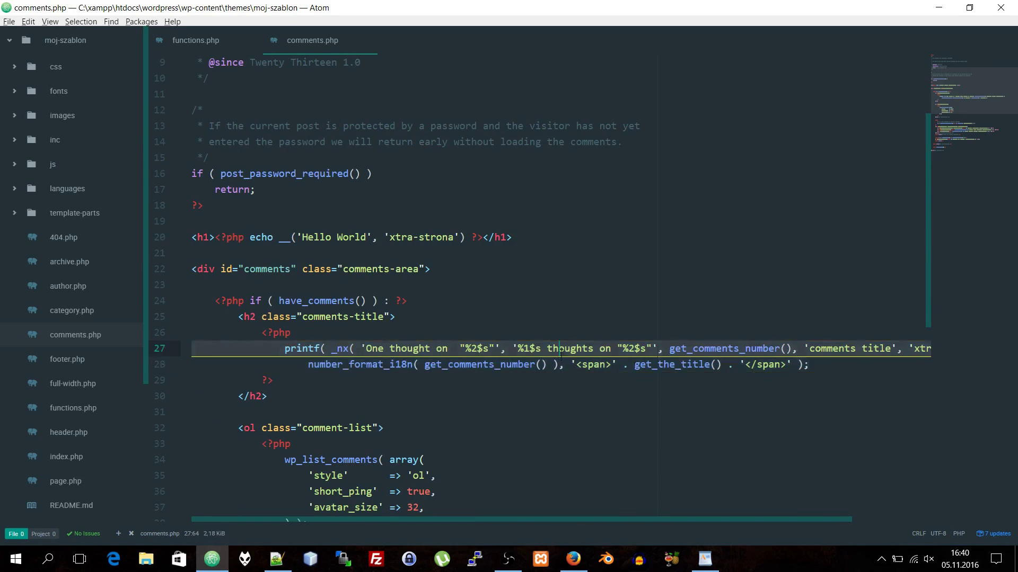
Switch to Firefox and check the comment-count heading above the comments on the post page
left_click(574, 559)
mouse_move(139, 269)
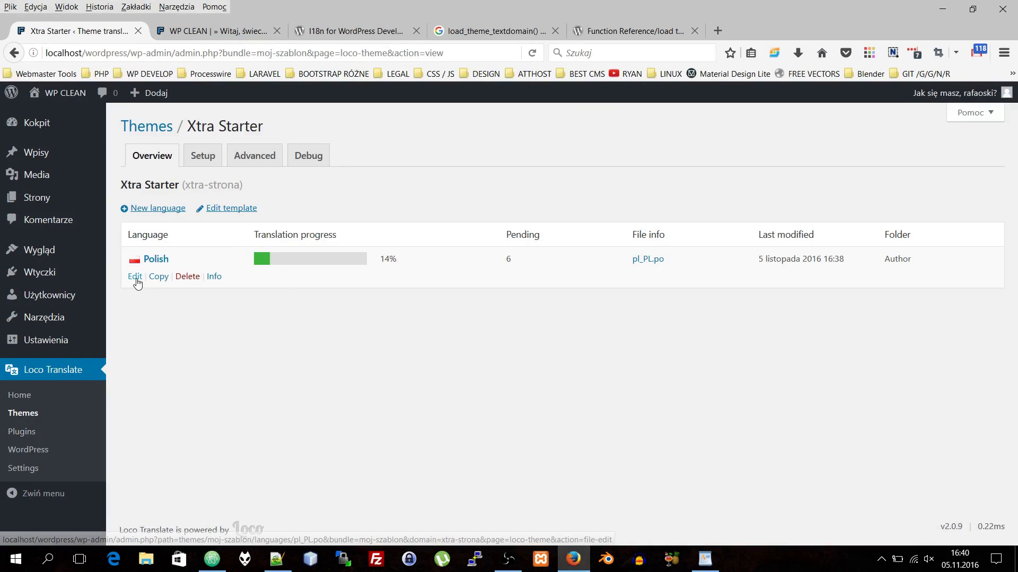
left_click(214, 31)
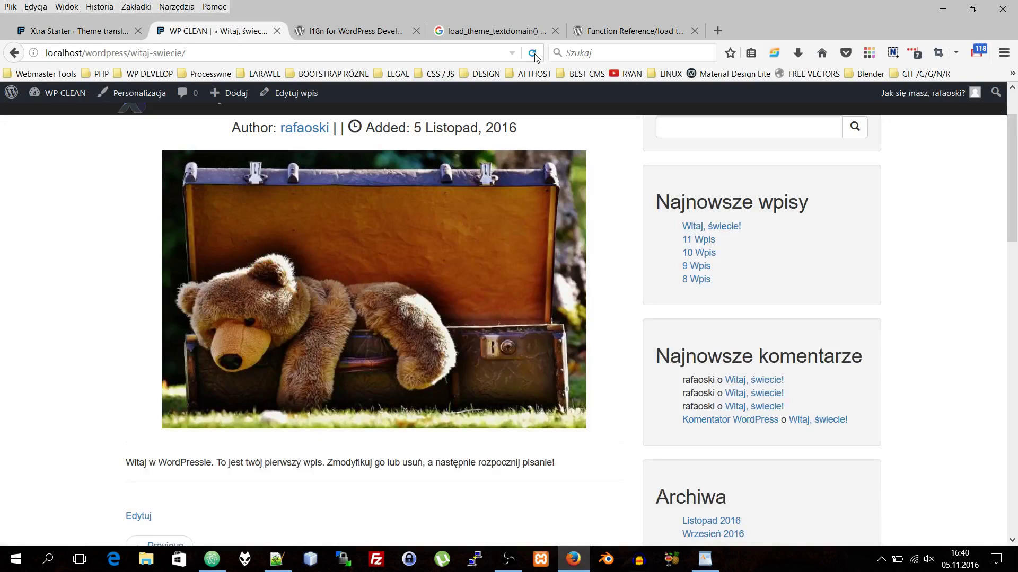
scroll(435, 287, "down", 3)
scroll(435, 286, "up", 3)
scroll(435, 287, "down", 5)
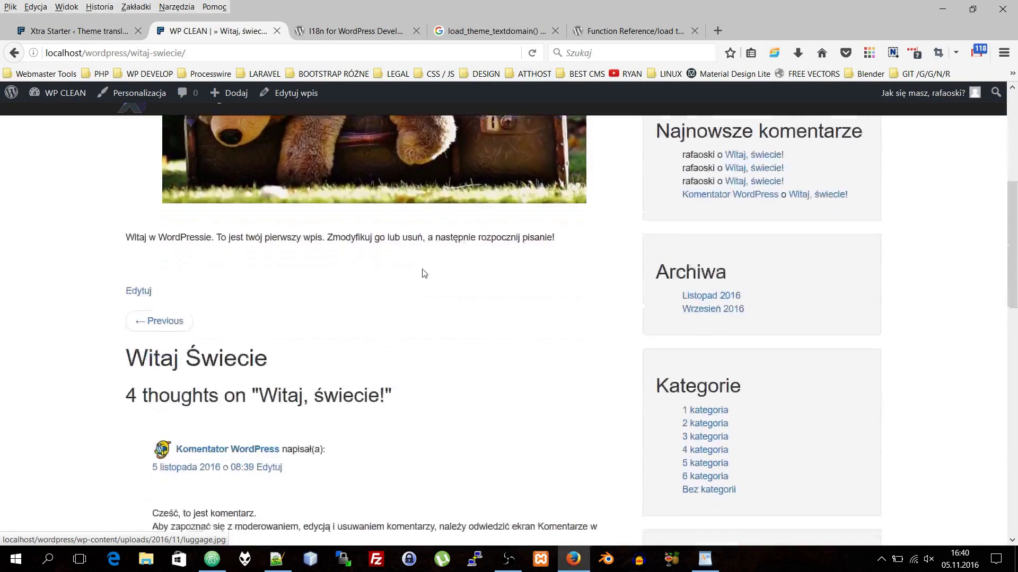
left_click_drag(126, 255, 241, 258)
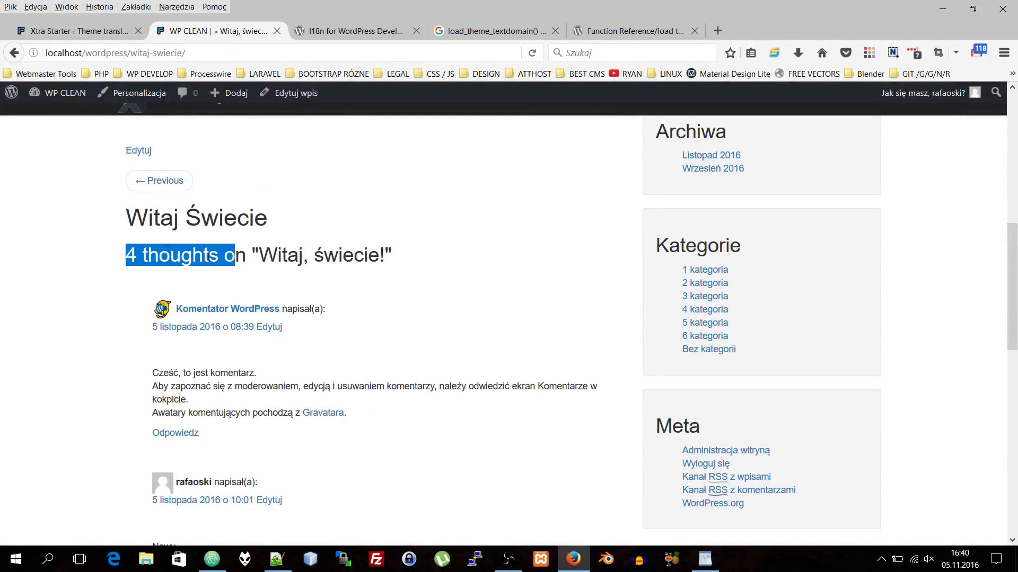
Open the theme's Polish translation file for editing at the singular form of the comments title string
left_click(103, 33)
left_click(135, 276)
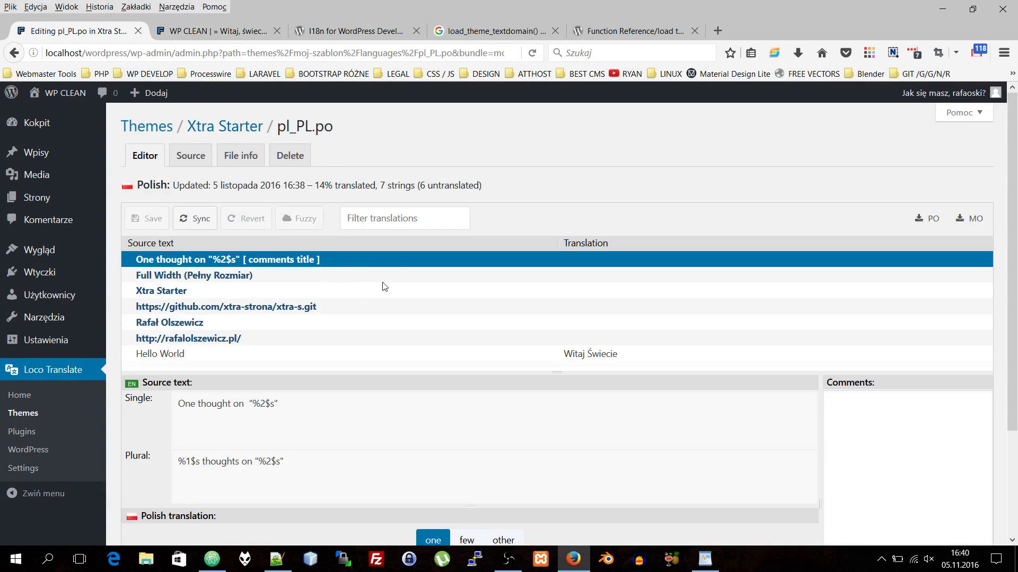
scroll(375, 314, "down", 2)
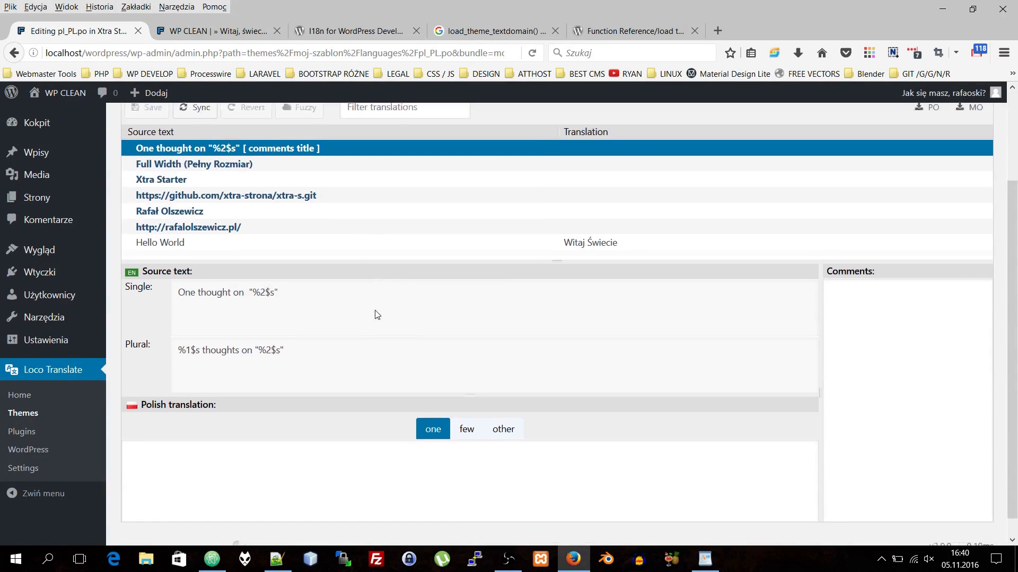
scroll(340, 271, "up", 2)
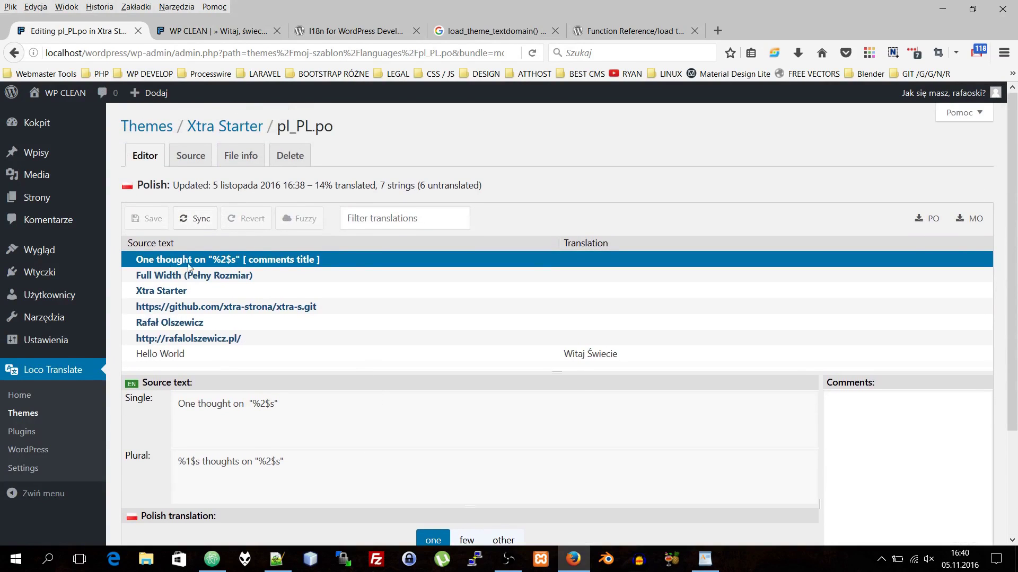
left_click(189, 32)
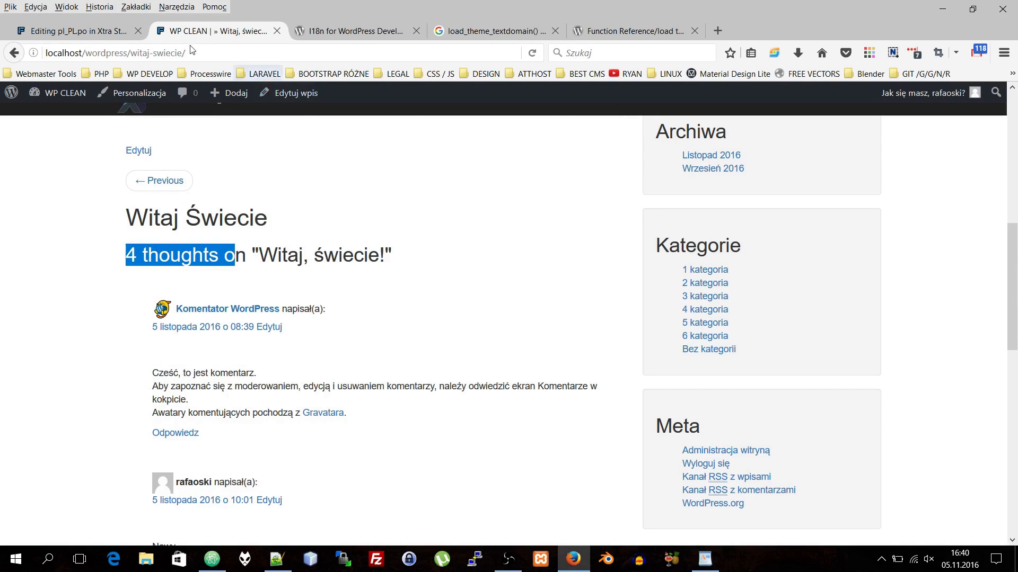
left_click(95, 32)
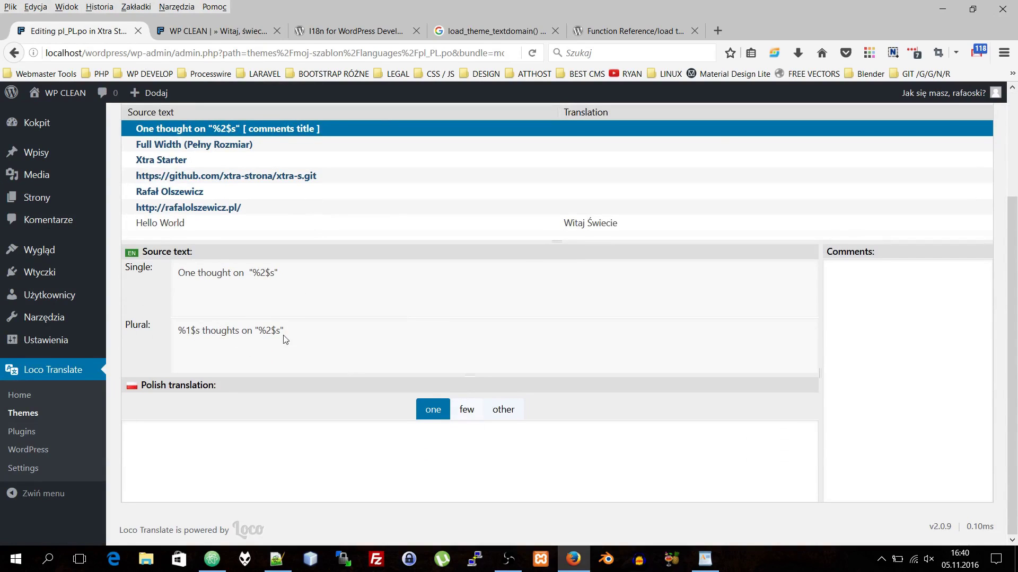
left_click(197, 425)
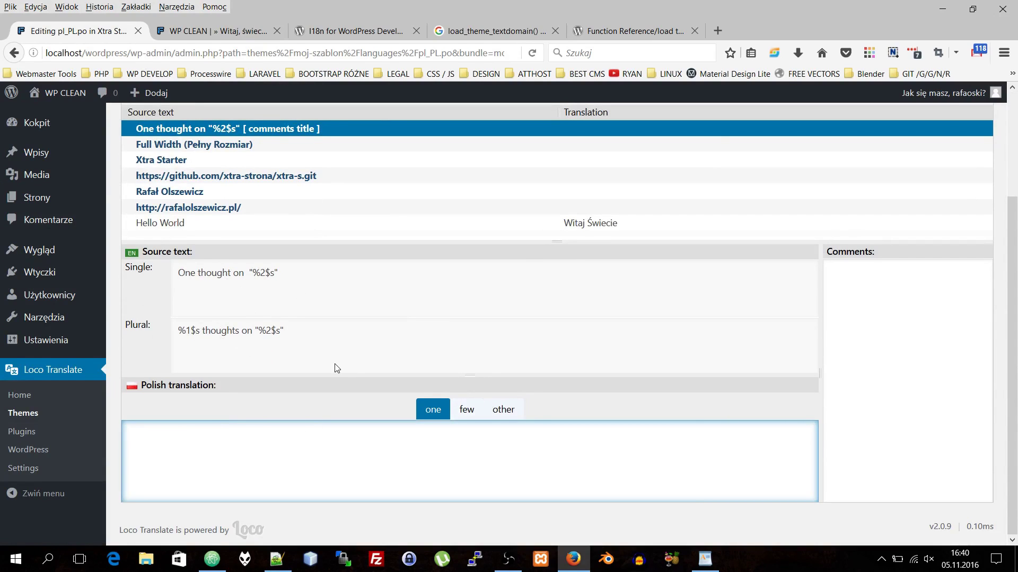
type("One thoug")
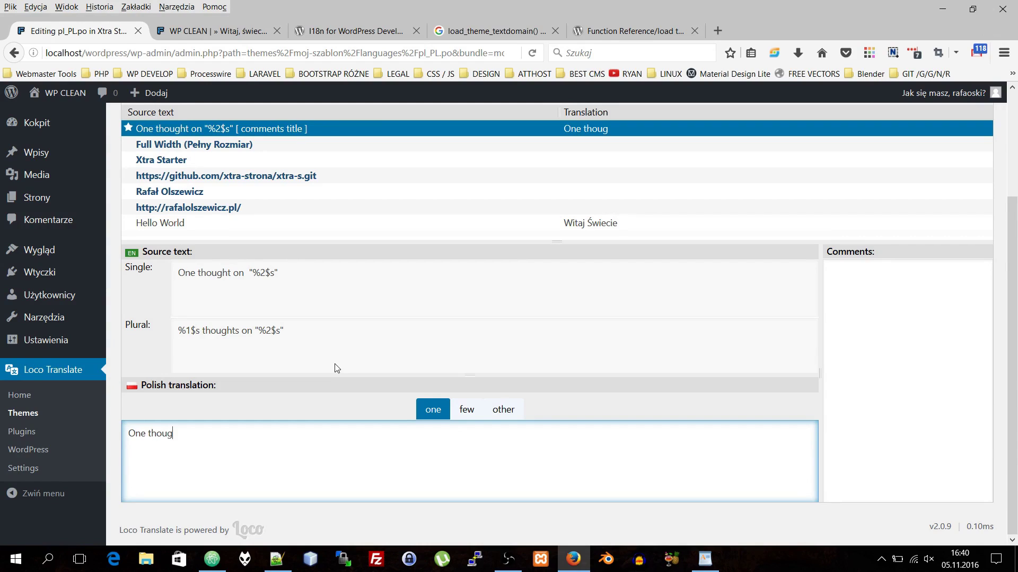
key("BackSpace")
key("BackSpace")
key("BackSpace")
key("BackSpace")
key("BackSpace")
key("BackSpace")
key("BackSpace")
key("BackSpace")
key("BackSpace")
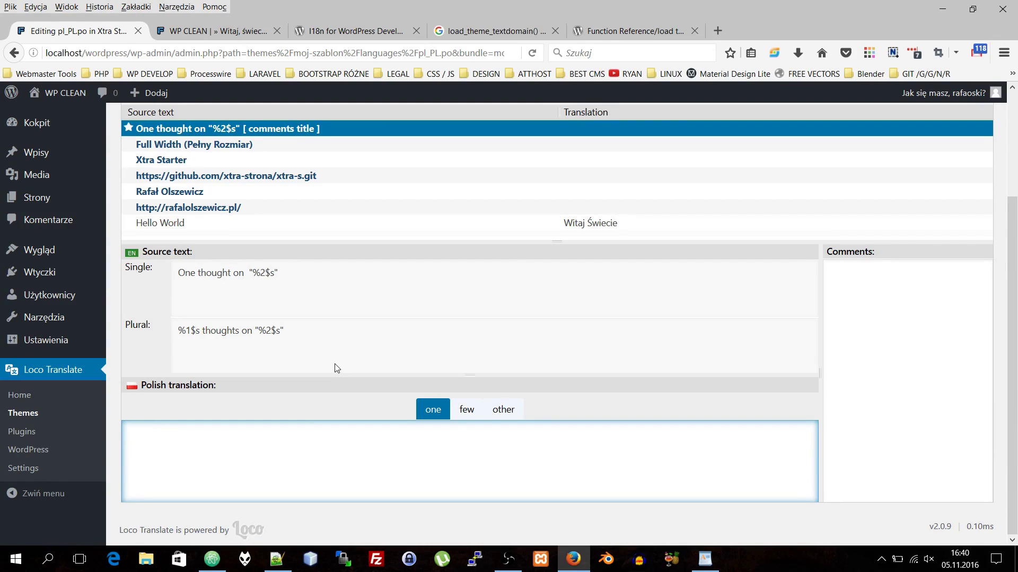
Translate the "one" form of the comments title string as Jedna Myśl o "%2$s"
type("Jedna M")
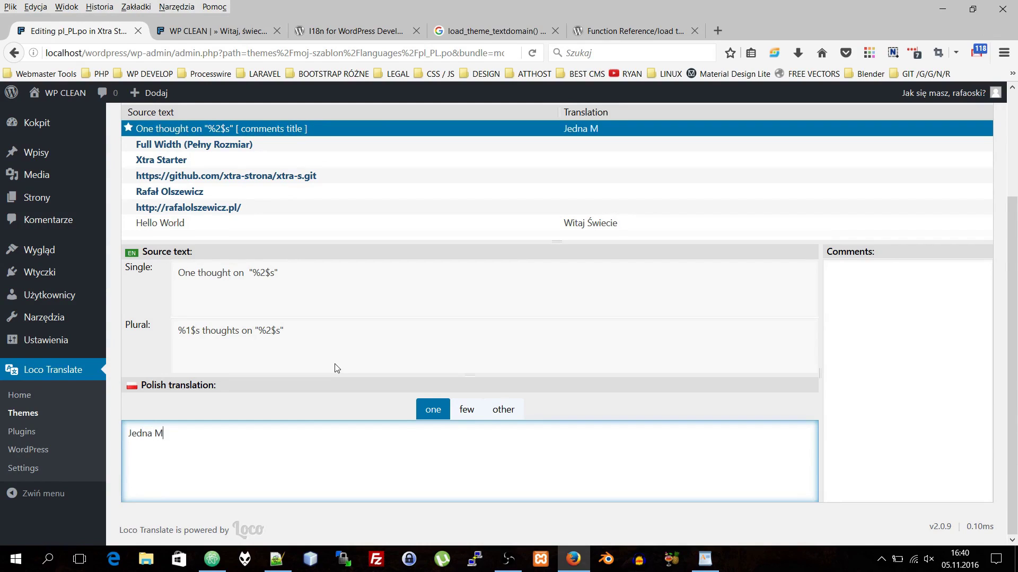
type("ysś")
type("%")
type("2")
type("$")
type("s")
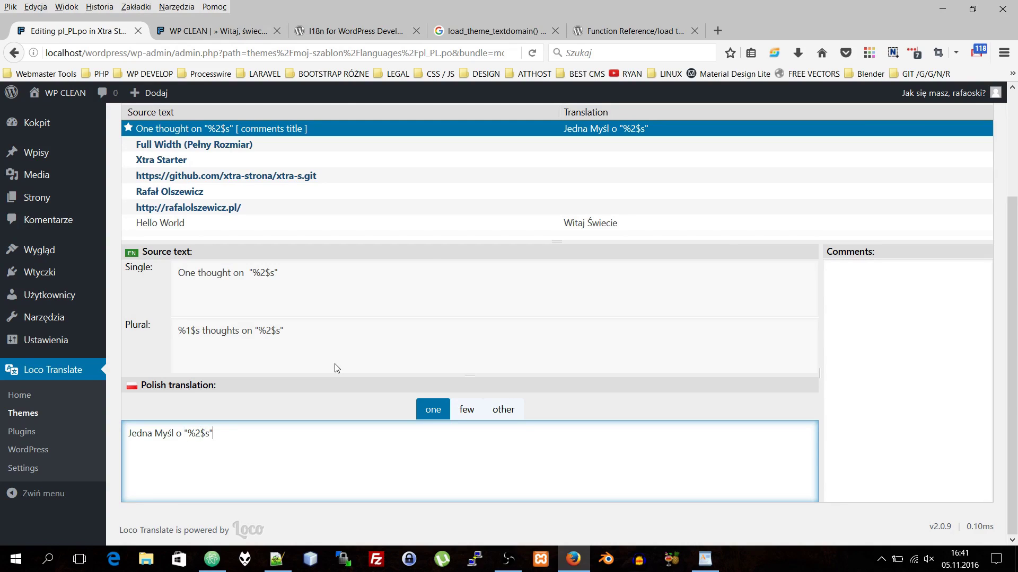
Translate the "few" form of the comments title string as %1$s Myśli o "%2$s" and save the Polish translation
left_click(460, 413)
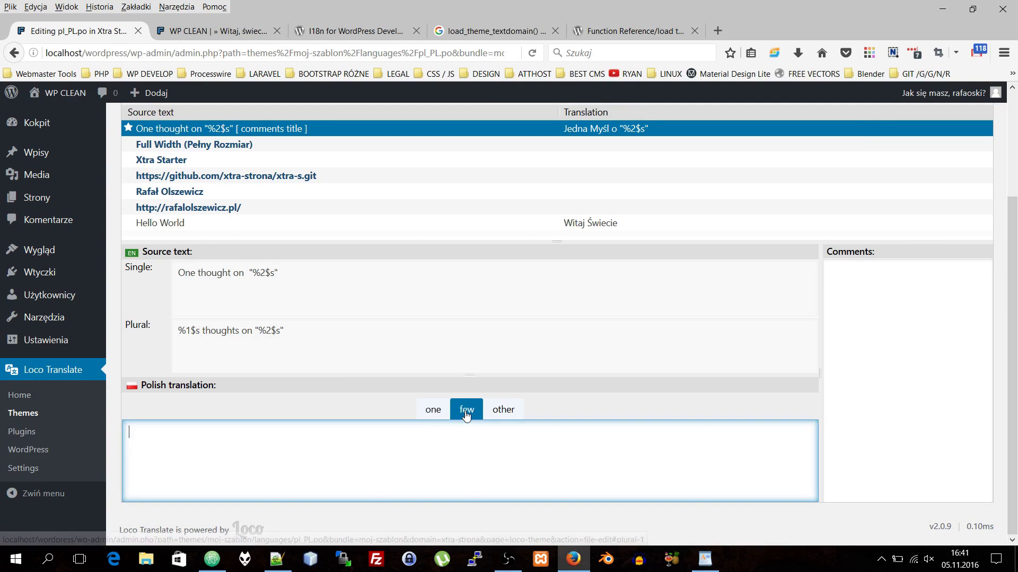
left_click(181, 334)
left_click(210, 433)
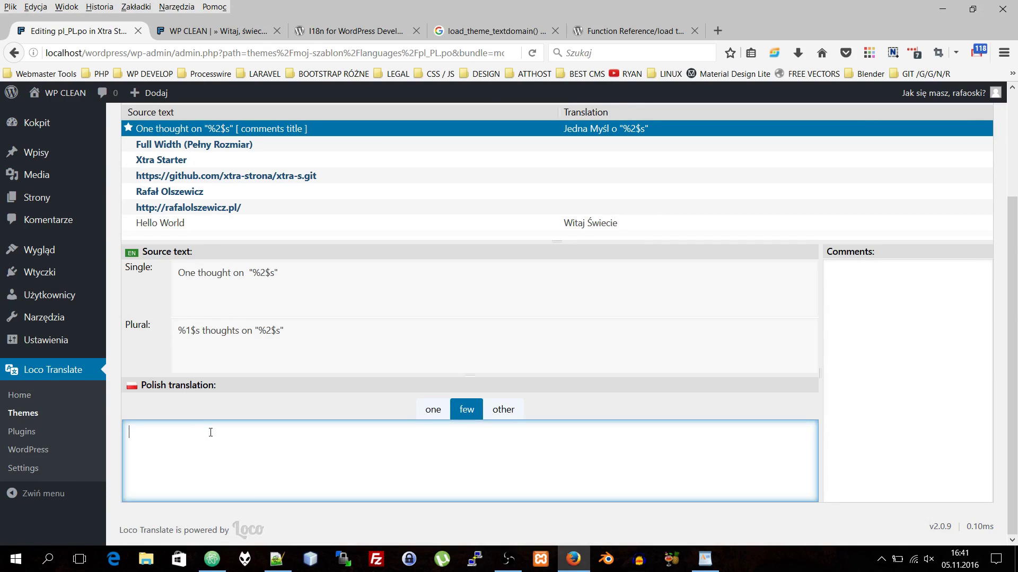
type("%")
type("1$")
type("s Myśl")
type("i o")
type(" \"\"")
type("%")
type("2$")
type("s")
scroll(234, 307, "up", 3)
left_click(164, 219)
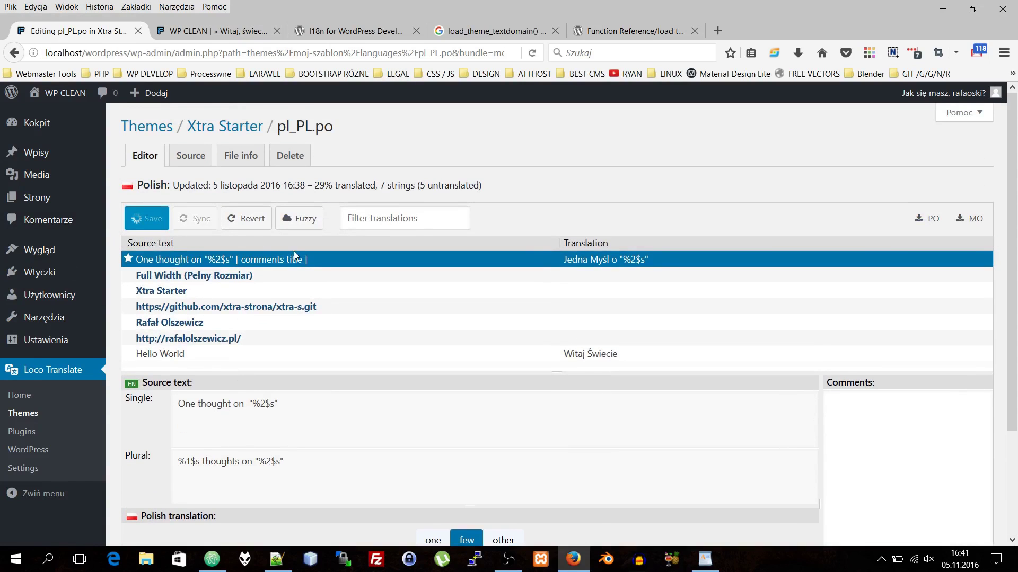
scroll(342, 217, "down", 3)
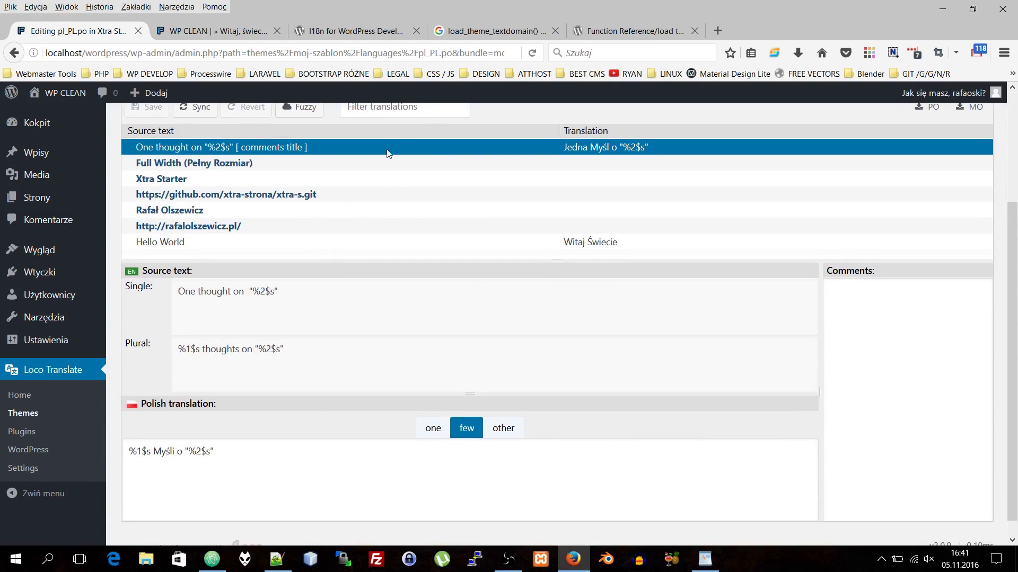
Reload the post page and check the translated comment-count heading above the comments
left_click(202, 32)
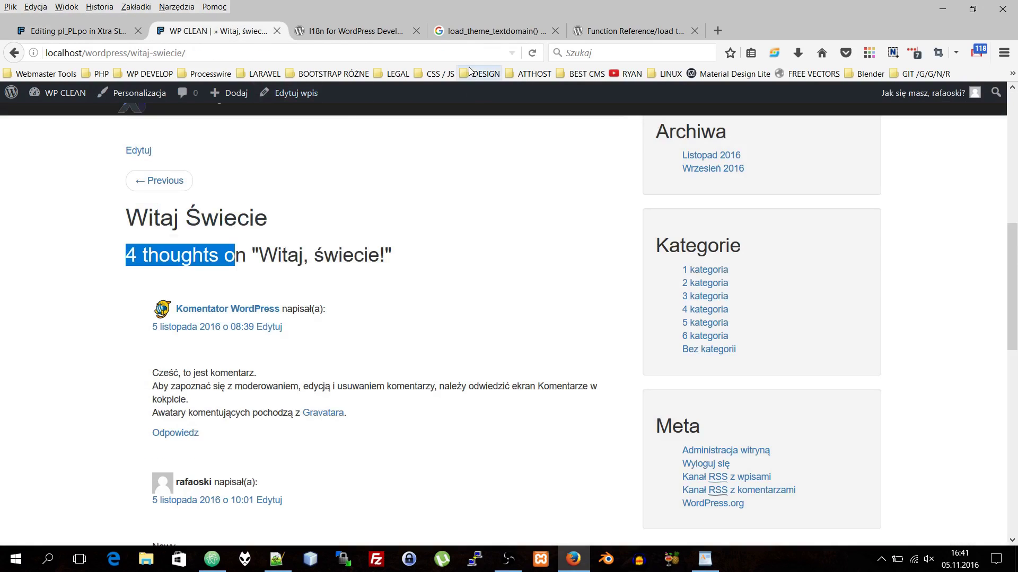
left_click(533, 53)
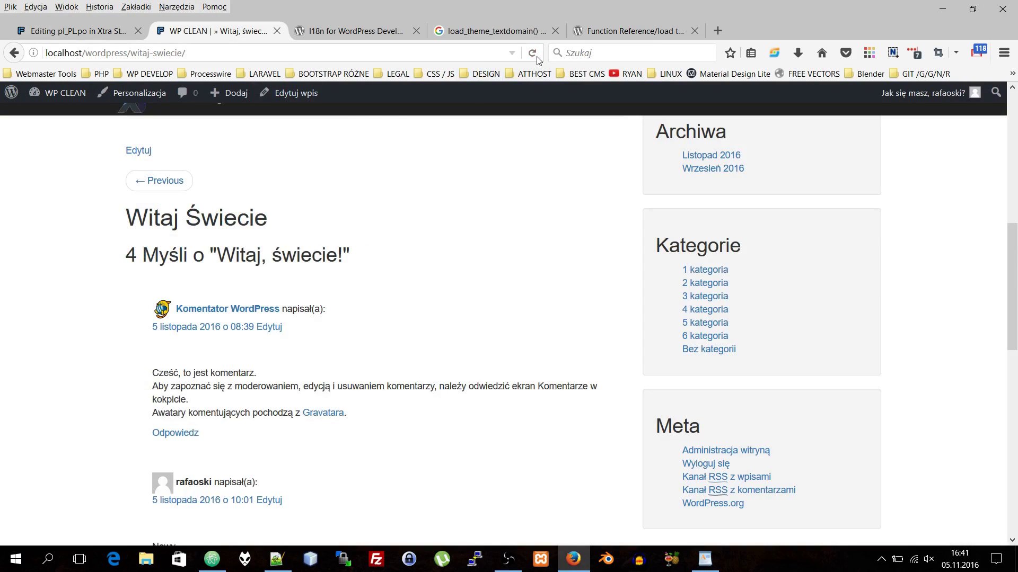
left_click_drag(128, 254, 204, 255)
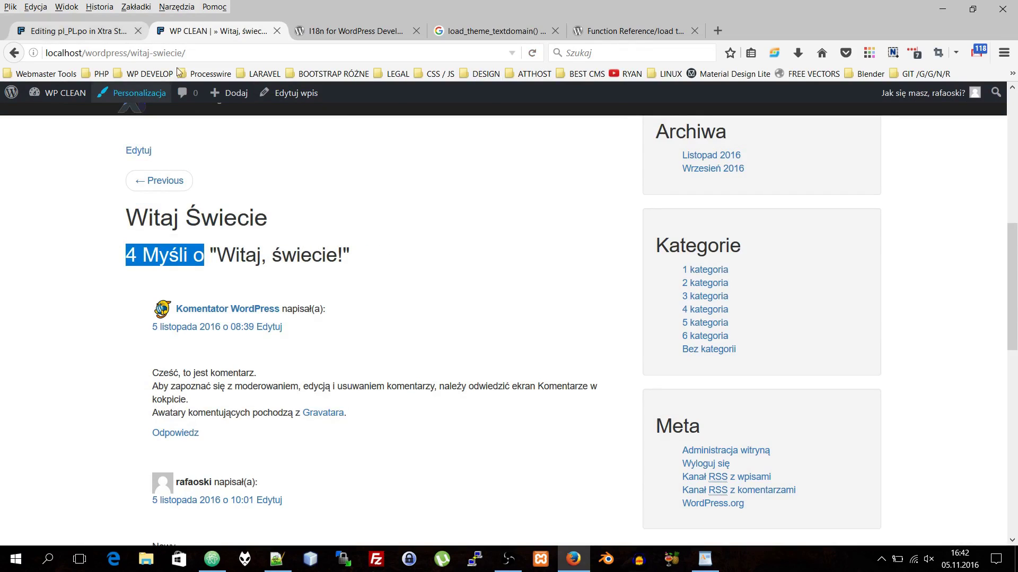
Remove the quotation marks around %2$s in the "few" translation of the comments title string and save the Polish translation
left_click(74, 32)
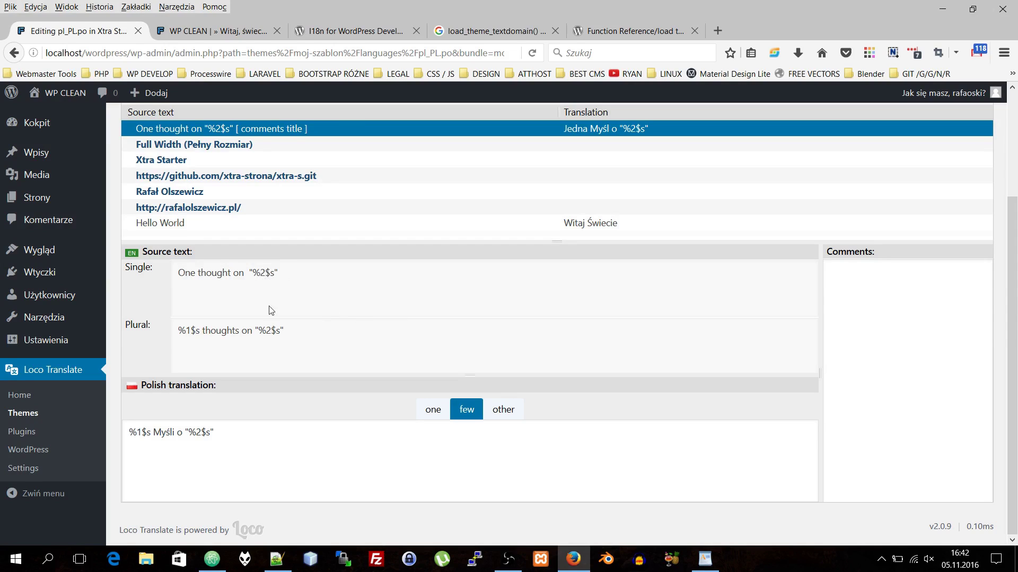
left_click(206, 438)
double_click(190, 433)
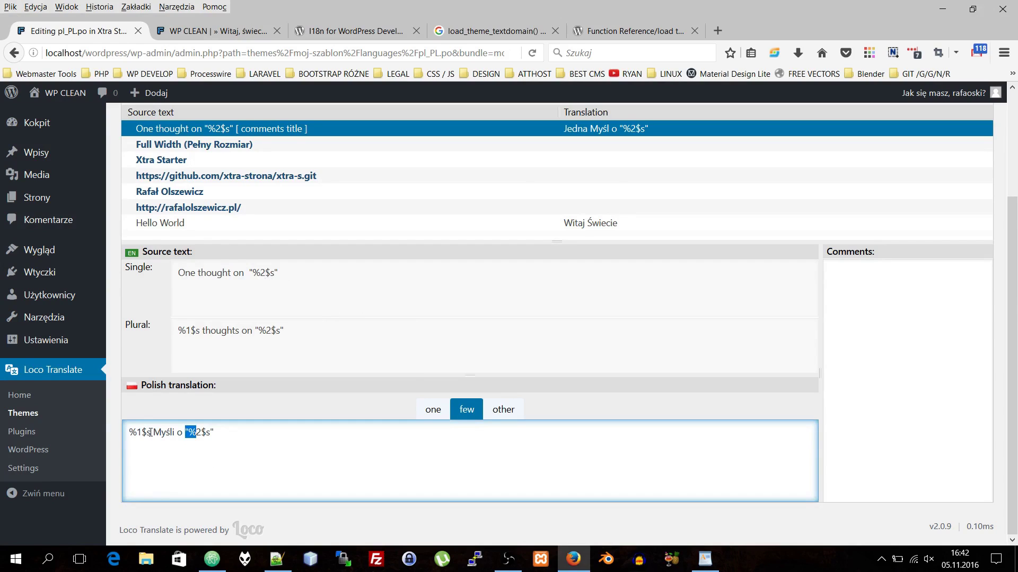
left_click_drag(150, 432, 127, 430)
left_click(143, 433)
left_click_drag(146, 431, 127, 434)
left_click_drag(190, 433, 212, 433)
key("Left")
key("BackSpace")
scroll(175, 165, "up", 3)
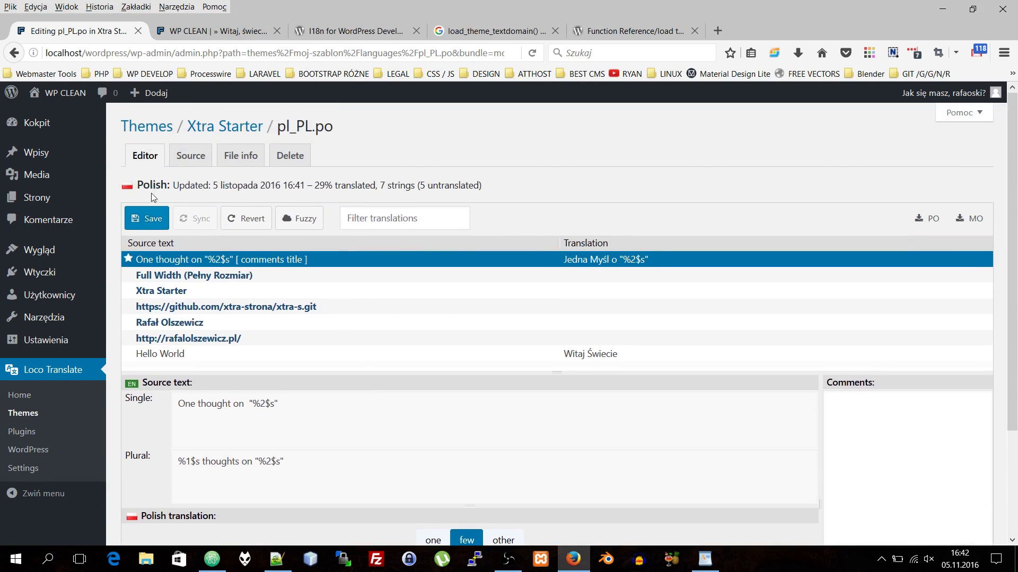
left_click(146, 219)
Reload the post page and check how the post title appears in the comment-count heading without quotation marks
left_click(215, 31)
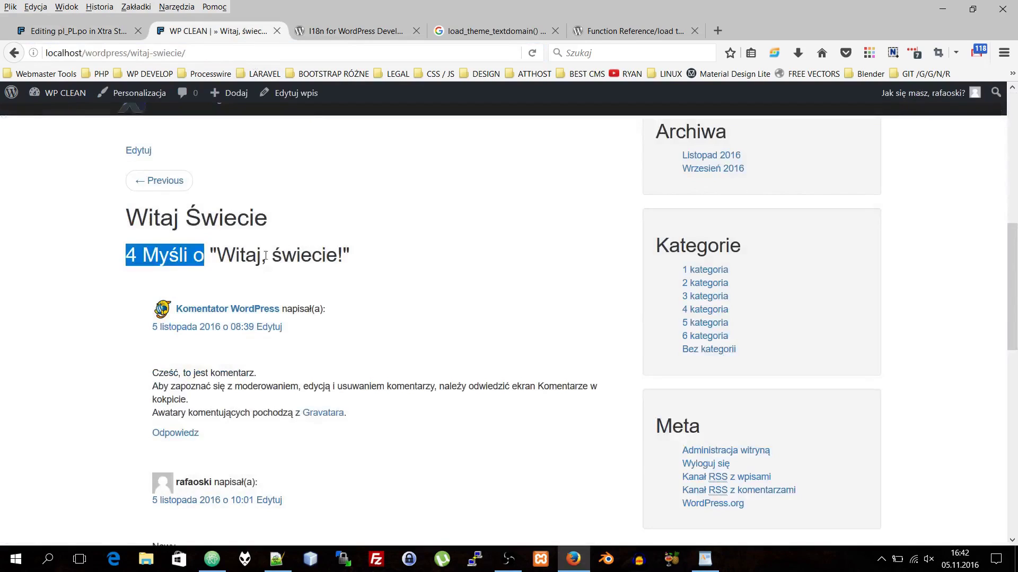
left_click_drag(210, 249, 352, 254)
left_click(534, 53)
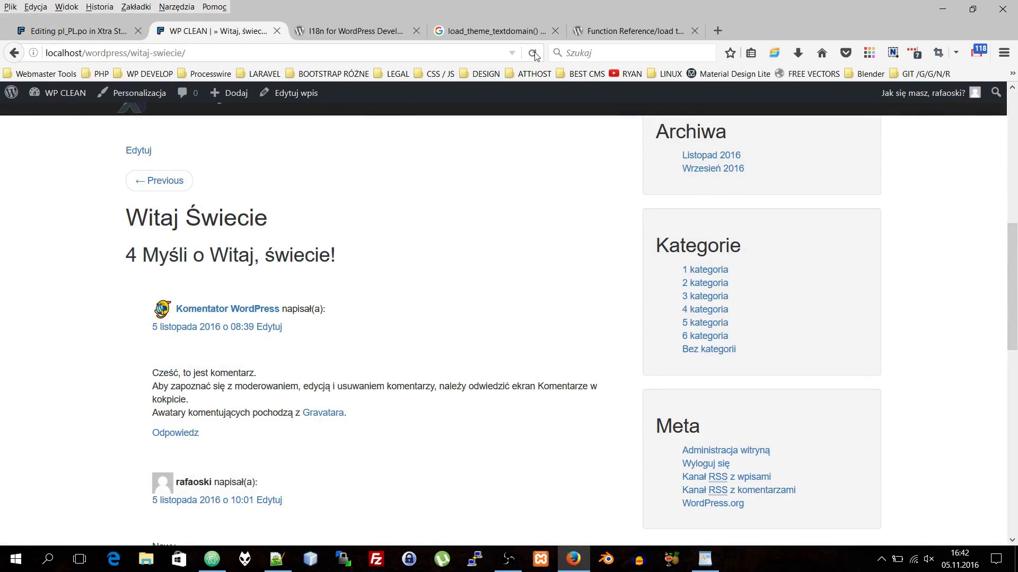
left_click_drag(213, 260, 368, 258)
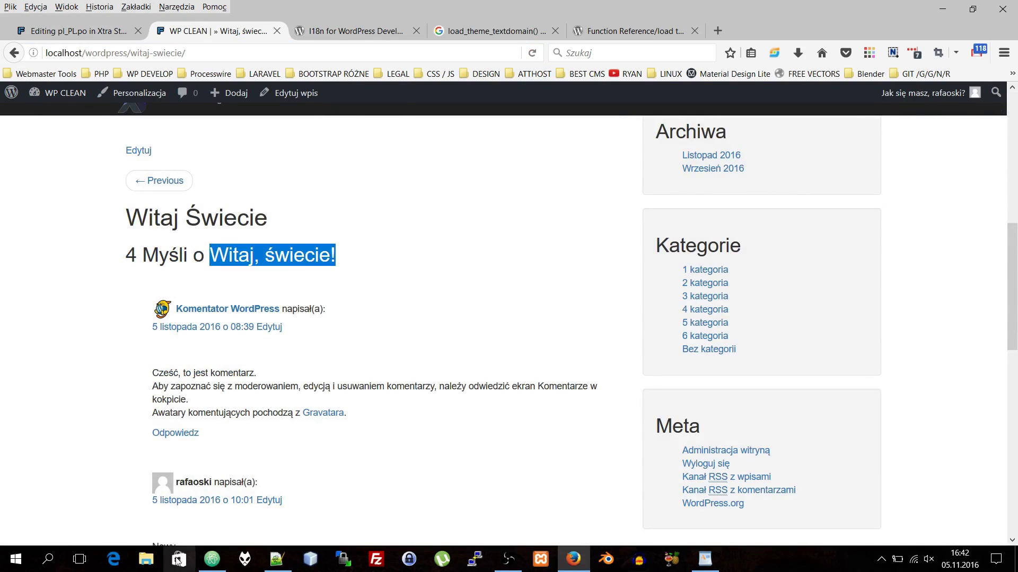
left_click(212, 559)
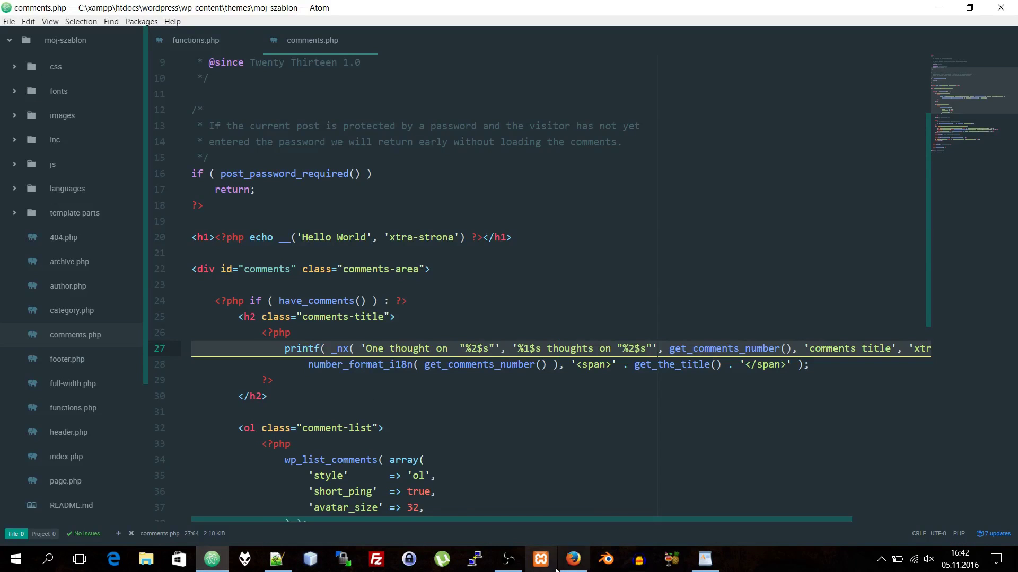
left_click(576, 563)
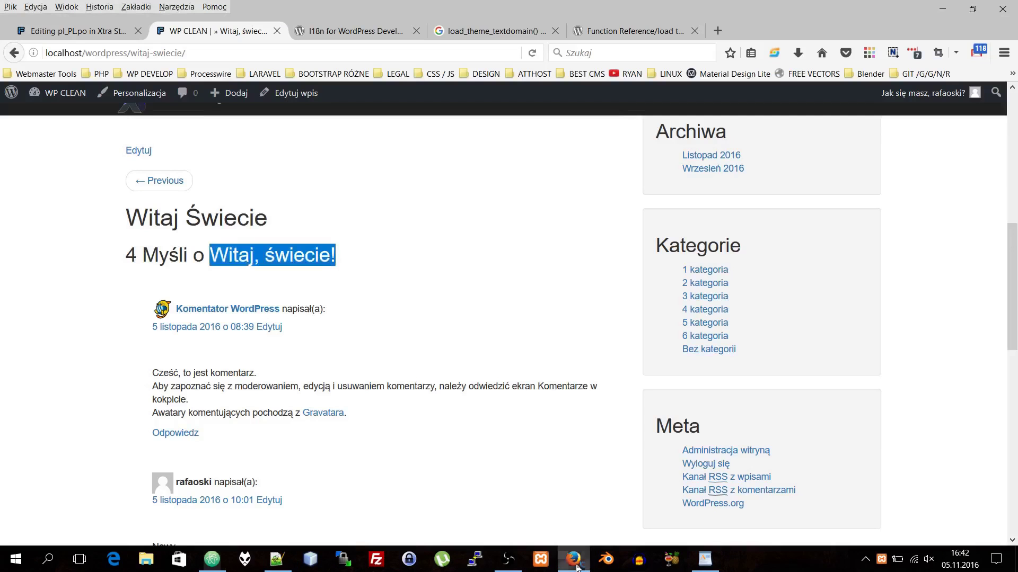
Restore the "few" translation to %1$s Myśli o "%2$s", save it, and reload the post page
left_click(92, 33)
scroll(318, 456, "down", 3)
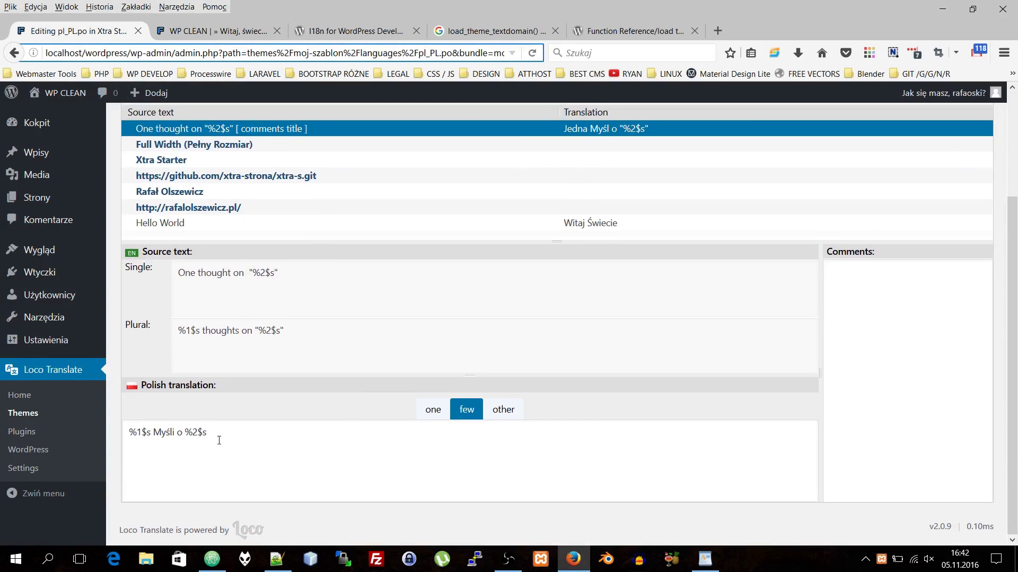
left_click(223, 431)
type("\"")
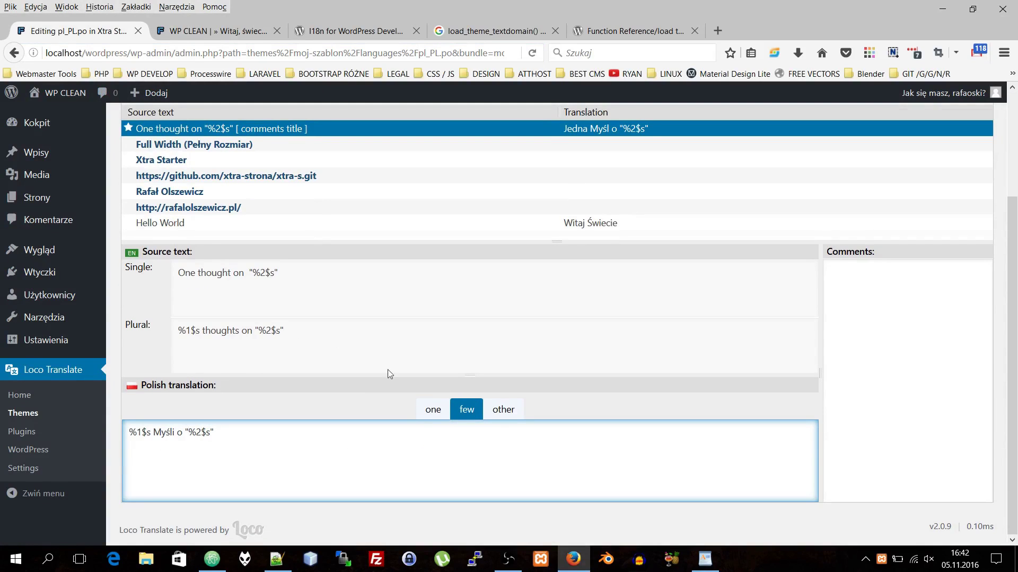
scroll(477, 382, "up", 3)
left_click(152, 220)
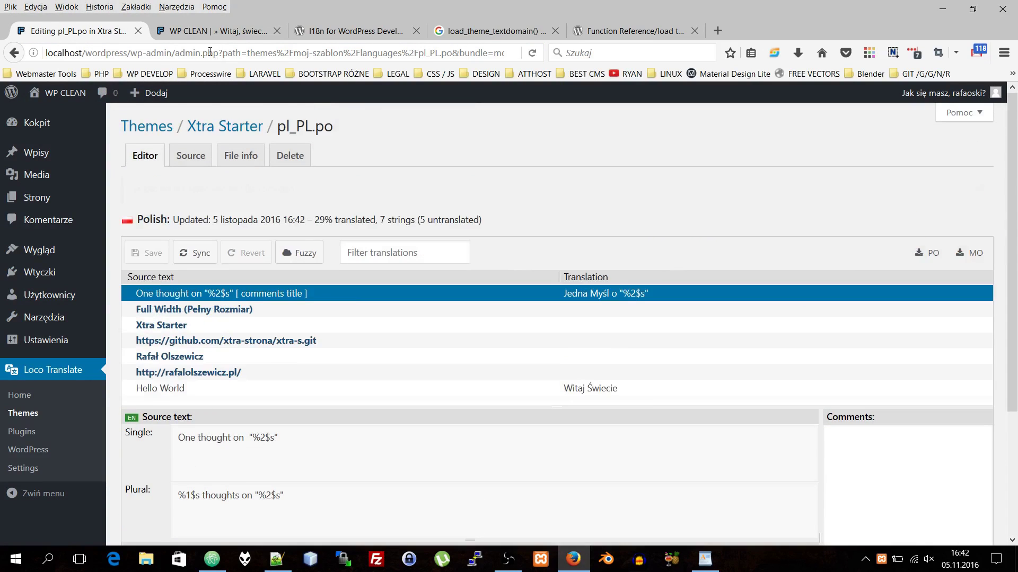
left_click(196, 32)
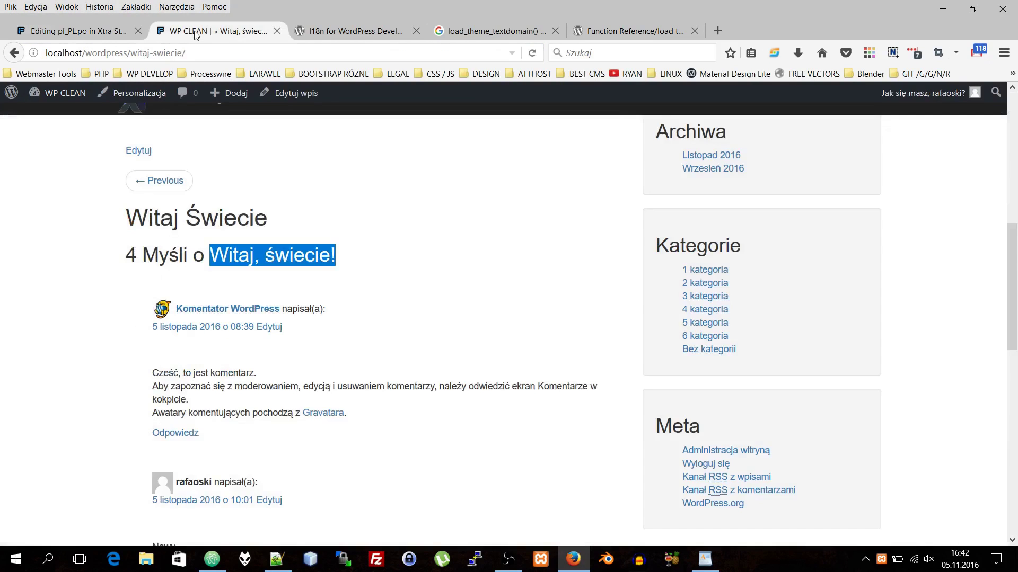
left_click(533, 53)
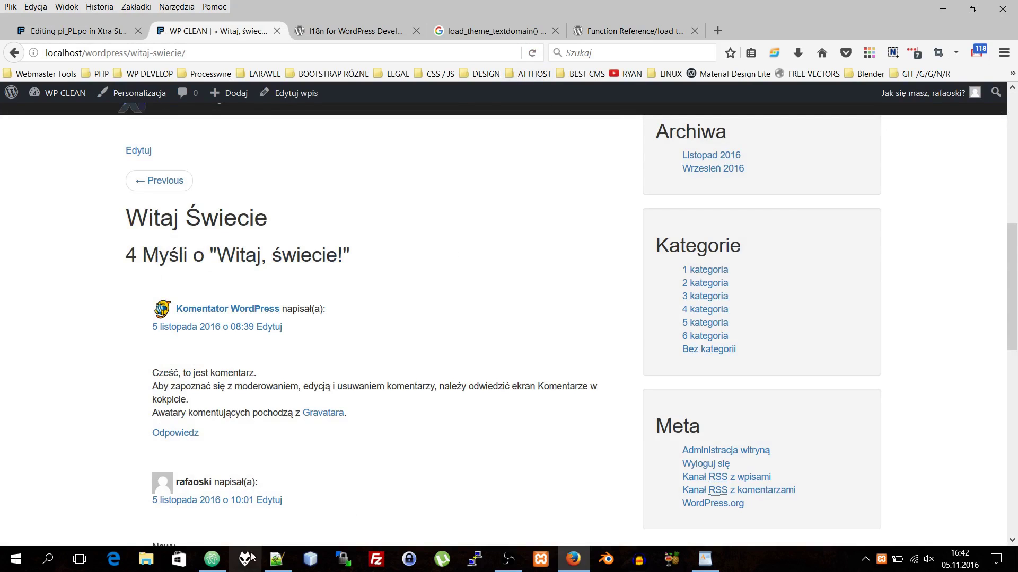
Switch to Atom and insert an empty PHP block above the Hello World heading in comments.php
left_click(212, 559)
double_click(299, 348)
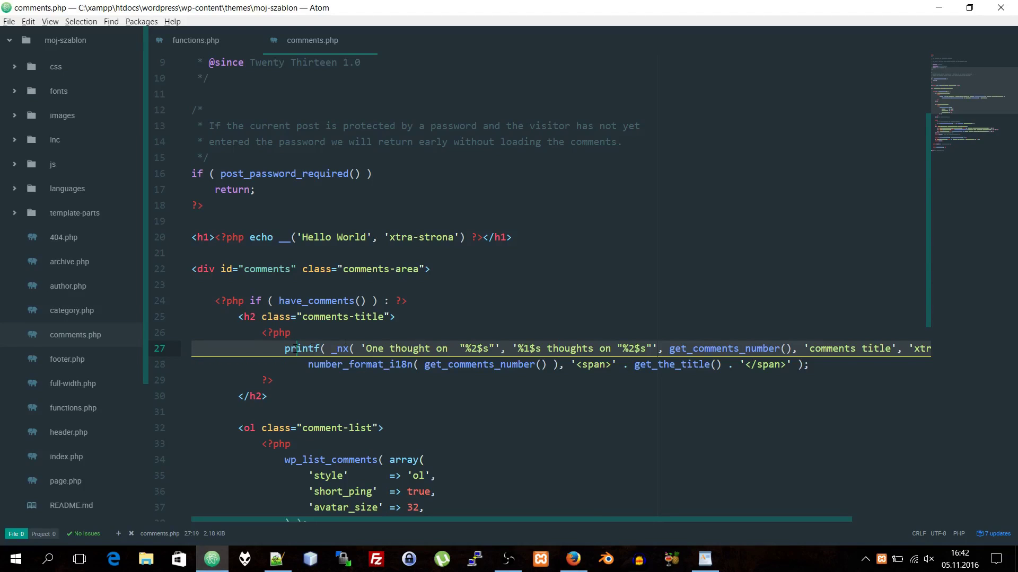
left_click(217, 217)
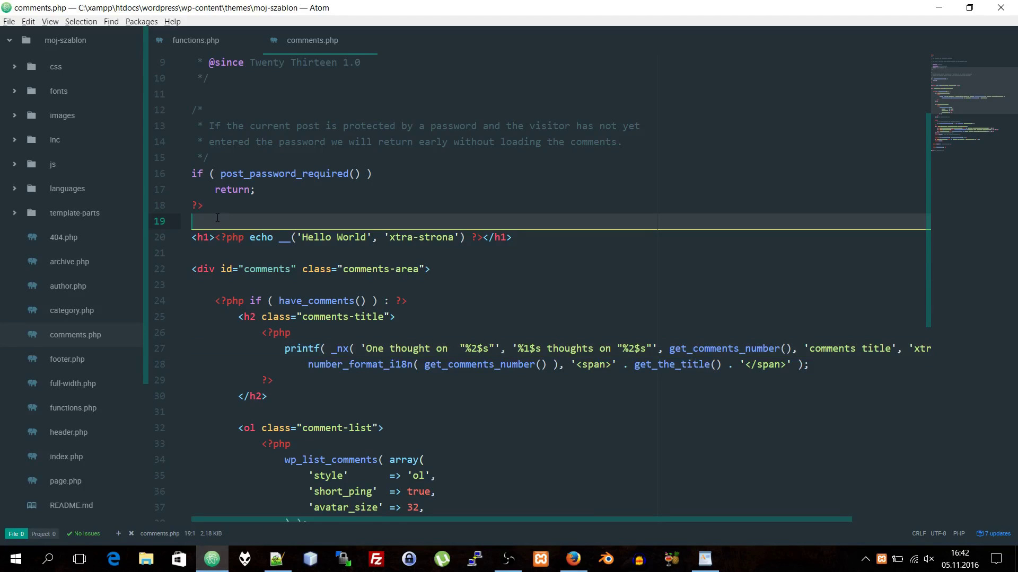
key("Return")
key("Return")
key("Return")
key("Up")
key("Up")
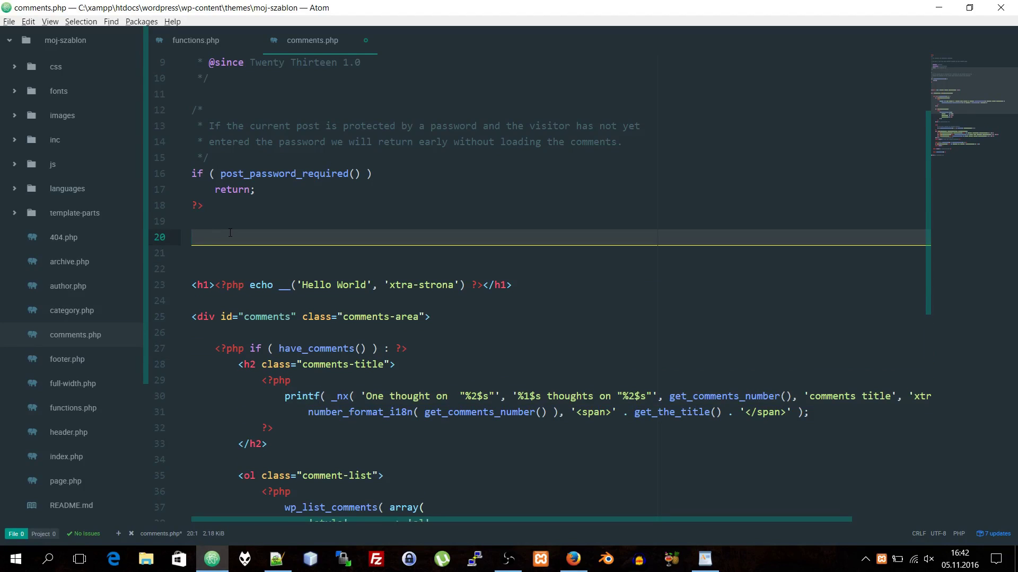
type("php")
key("Tab")
Examine the %2$s and %1$s placeholders in the comments title printf call and compare them with the Loco Translate entry in Firefox
left_click_drag(623, 396, 645, 396)
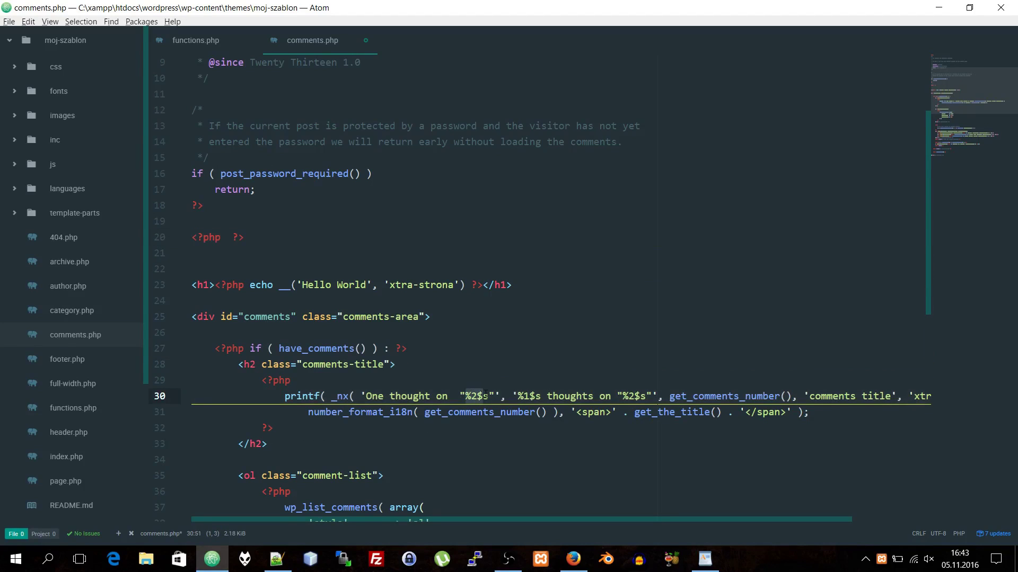
left_click_drag(518, 396, 536, 396)
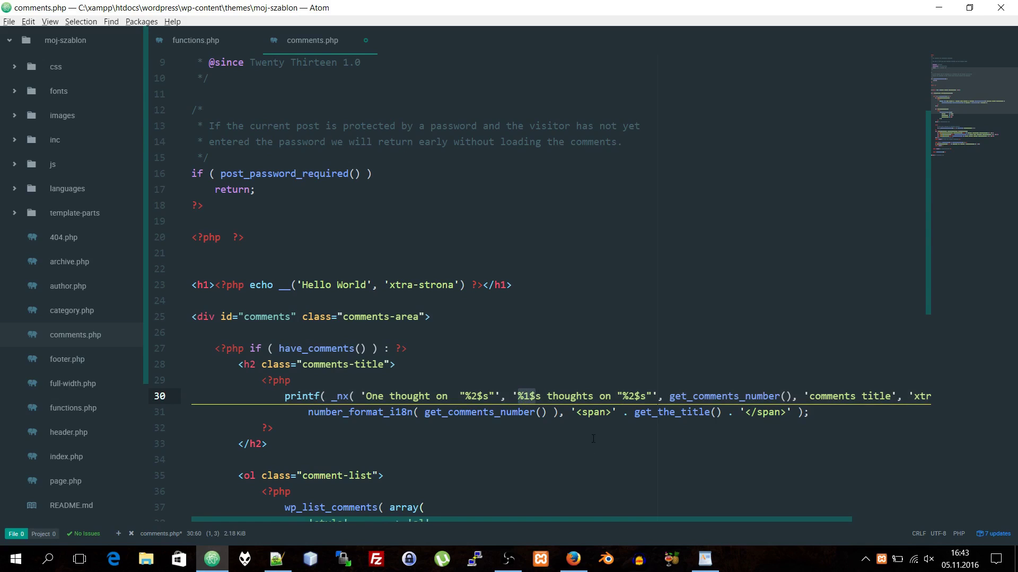
left_click(572, 559)
left_click(110, 35)
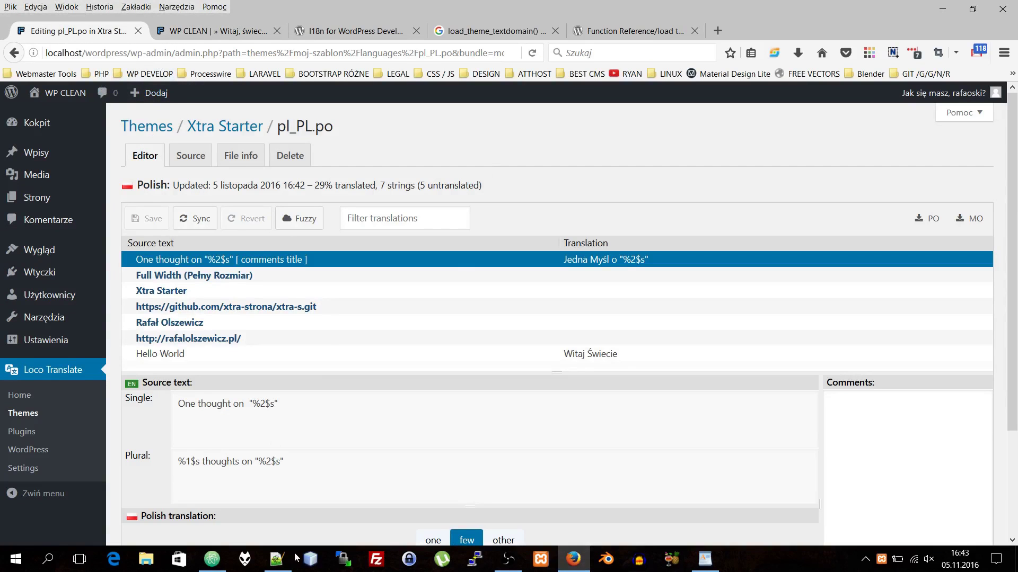
Back in Atom, split the new PHP block onto separate lines and define $zm_1 = 'Wordpress'; inside it
left_click(212, 560)
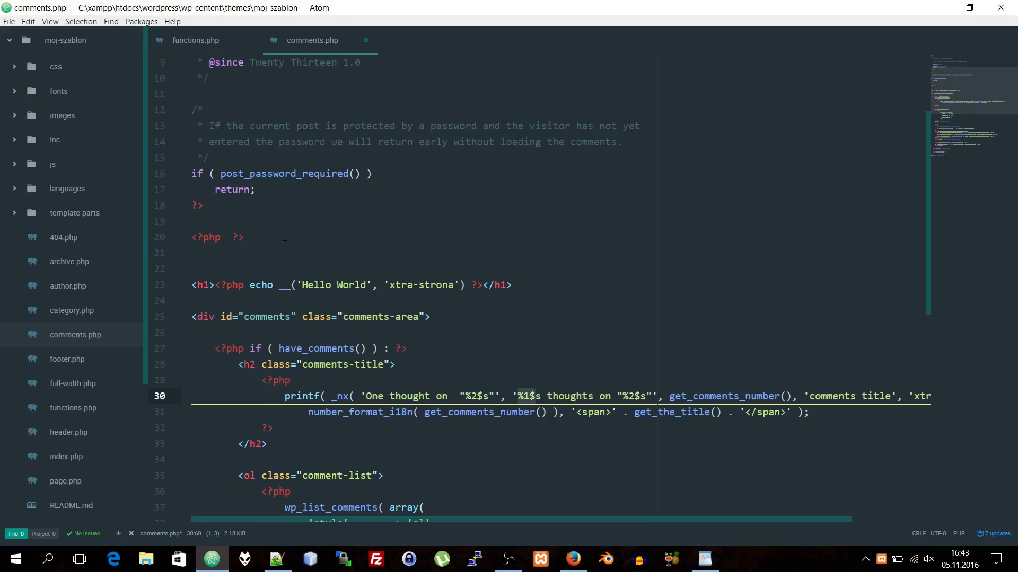
left_click(228, 237)
key("Return")
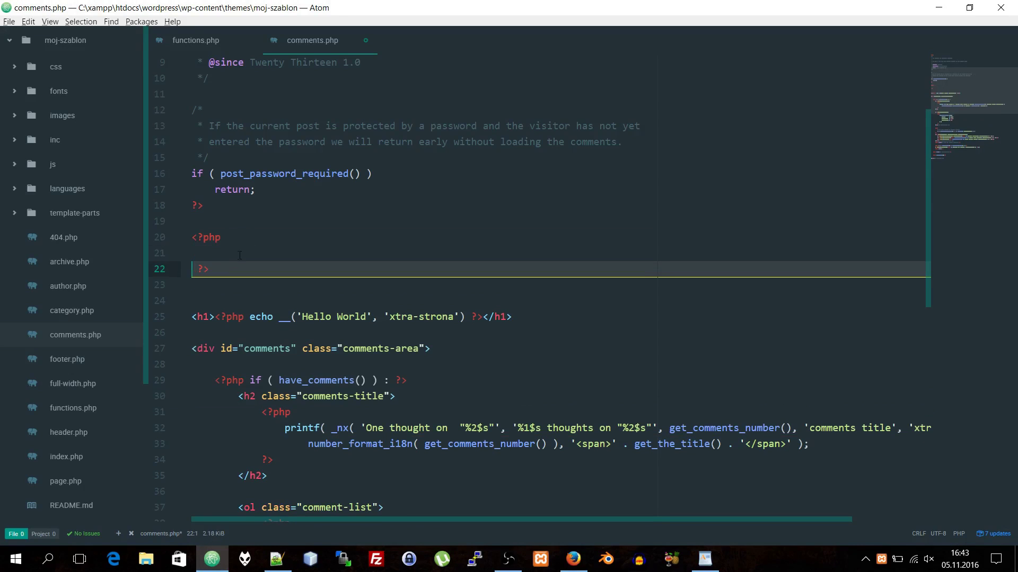
key("Return")
left_click(228, 250)
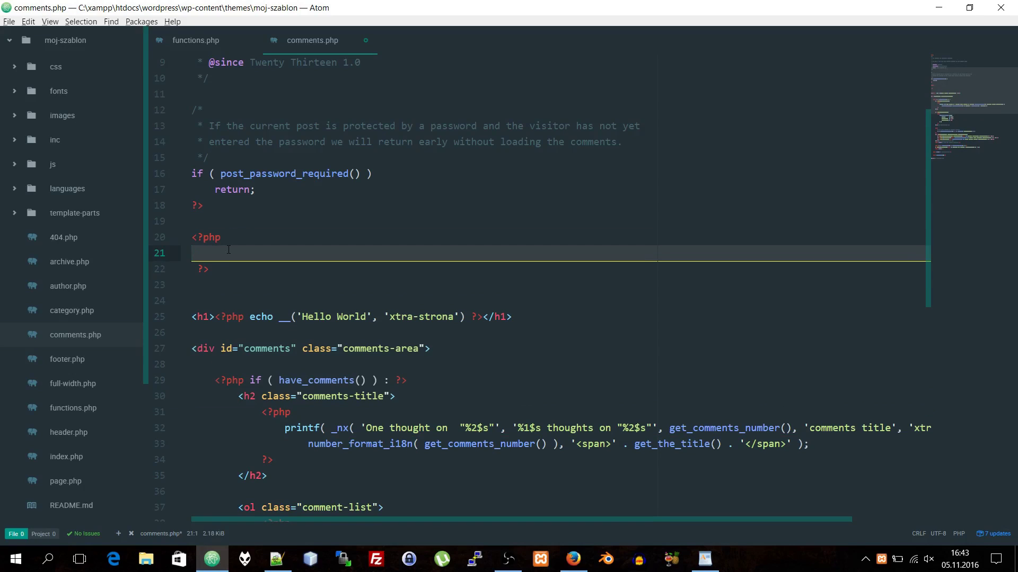
type("$zm_1 = 'Wordpr")
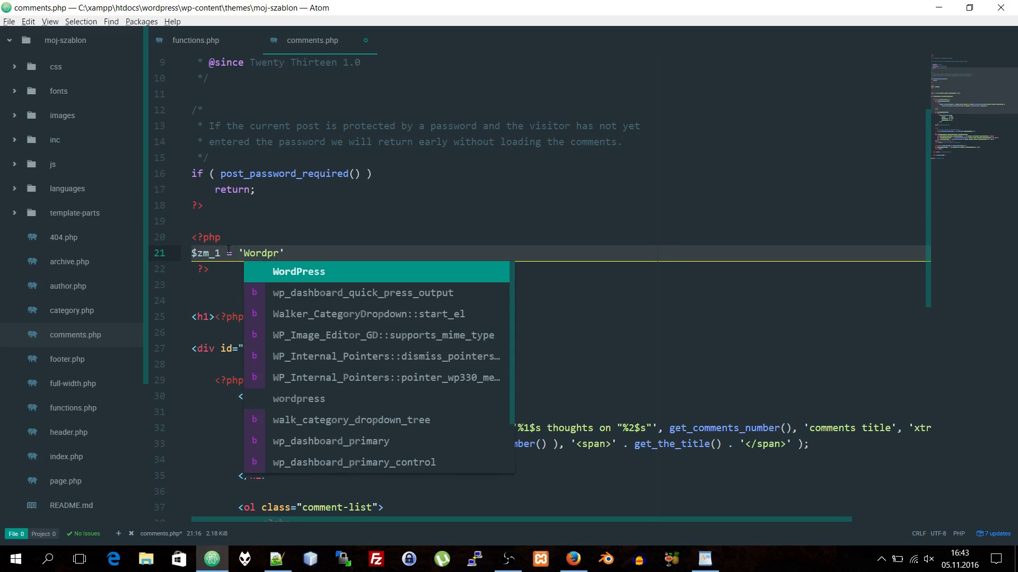
type("ess'")
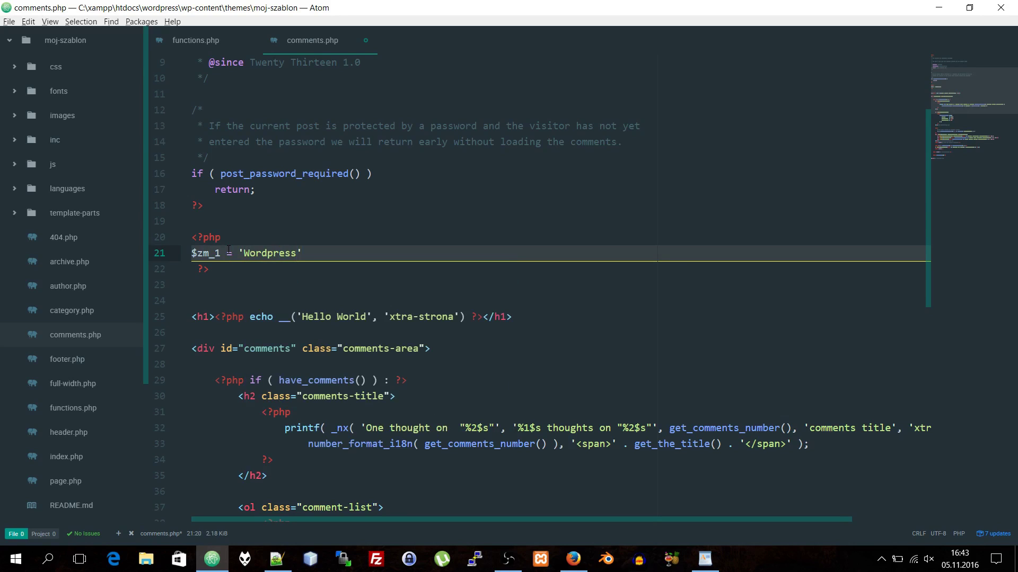
type(";")
Duplicate the $zm_1 line and change the copy's string value to Processwire
key("ctrl+shift+d")
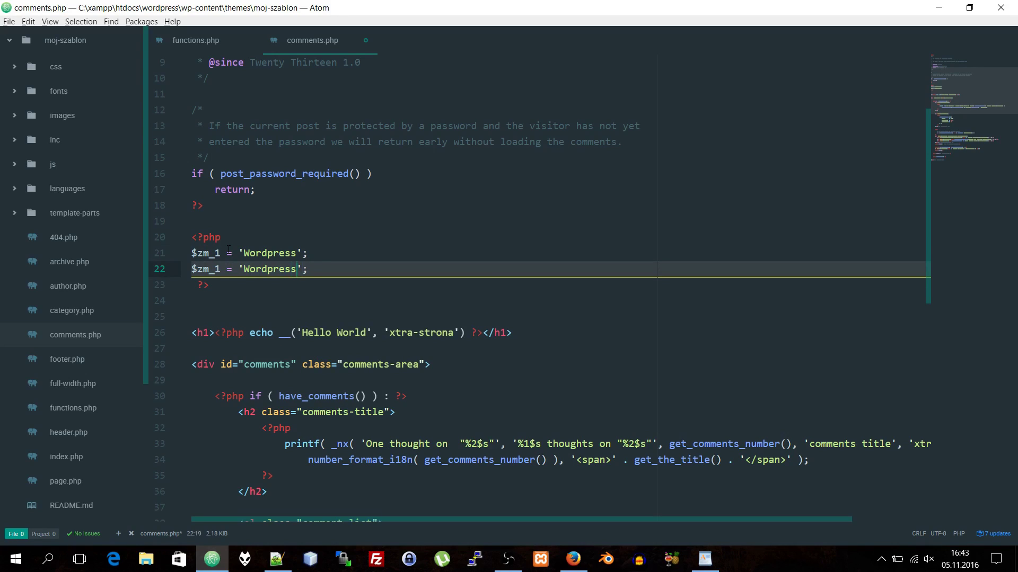
key("BackSpace")
key("BackSpace")
key("BackSpace")
key("BackSpace")
key("BackSpace")
key("BackSpace")
key("BackSpace")
key("BackSpace")
key("BackSpace")
type("Proce")
type("sswire")
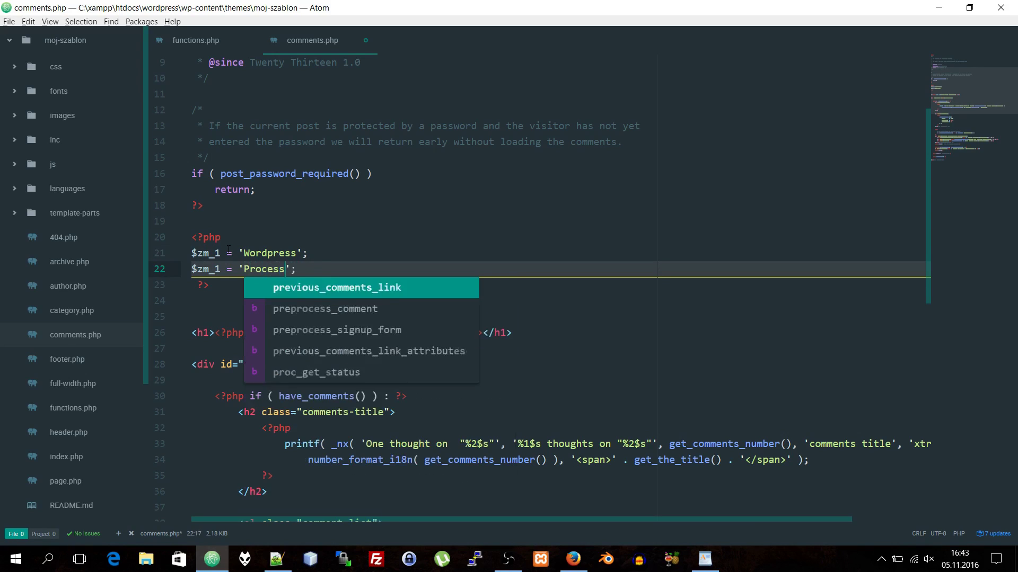